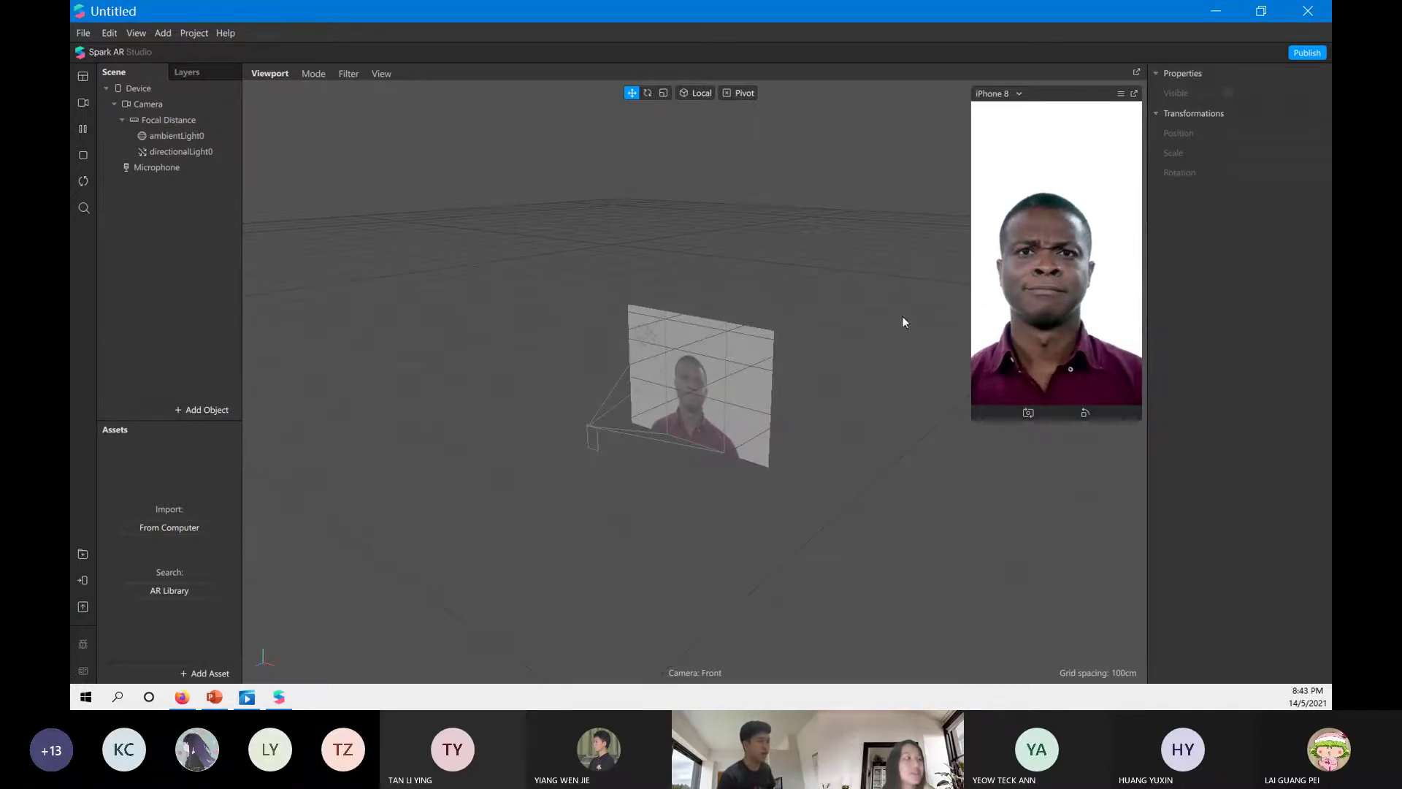
# Try several real-time simulation faces in the preview and choose the short-haired redheaded woman.
pyautogui.click(83, 104)
pyautogui.click(155, 181)
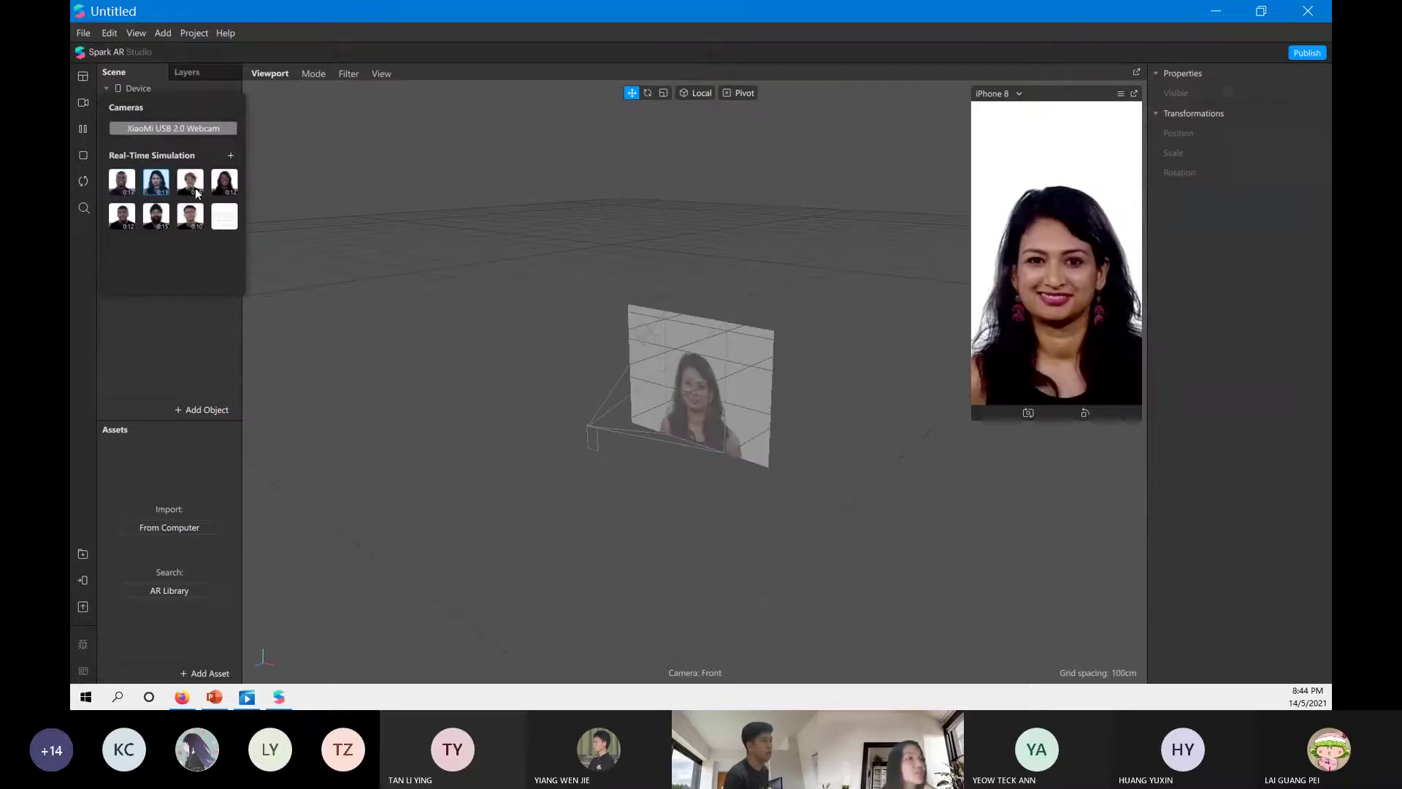
pyautogui.click(195, 189)
pyautogui.click(224, 186)
pyautogui.click(155, 217)
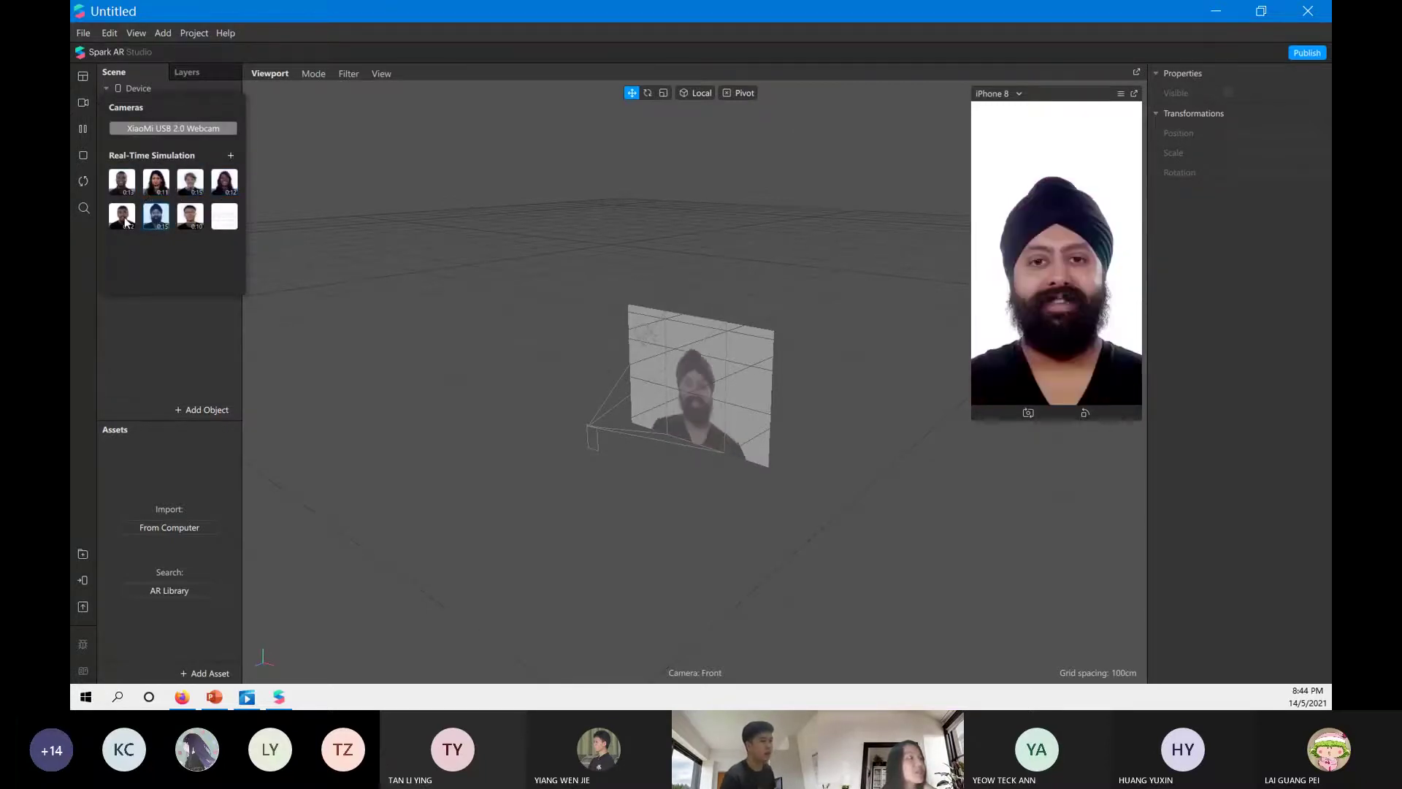
pyautogui.click(122, 217)
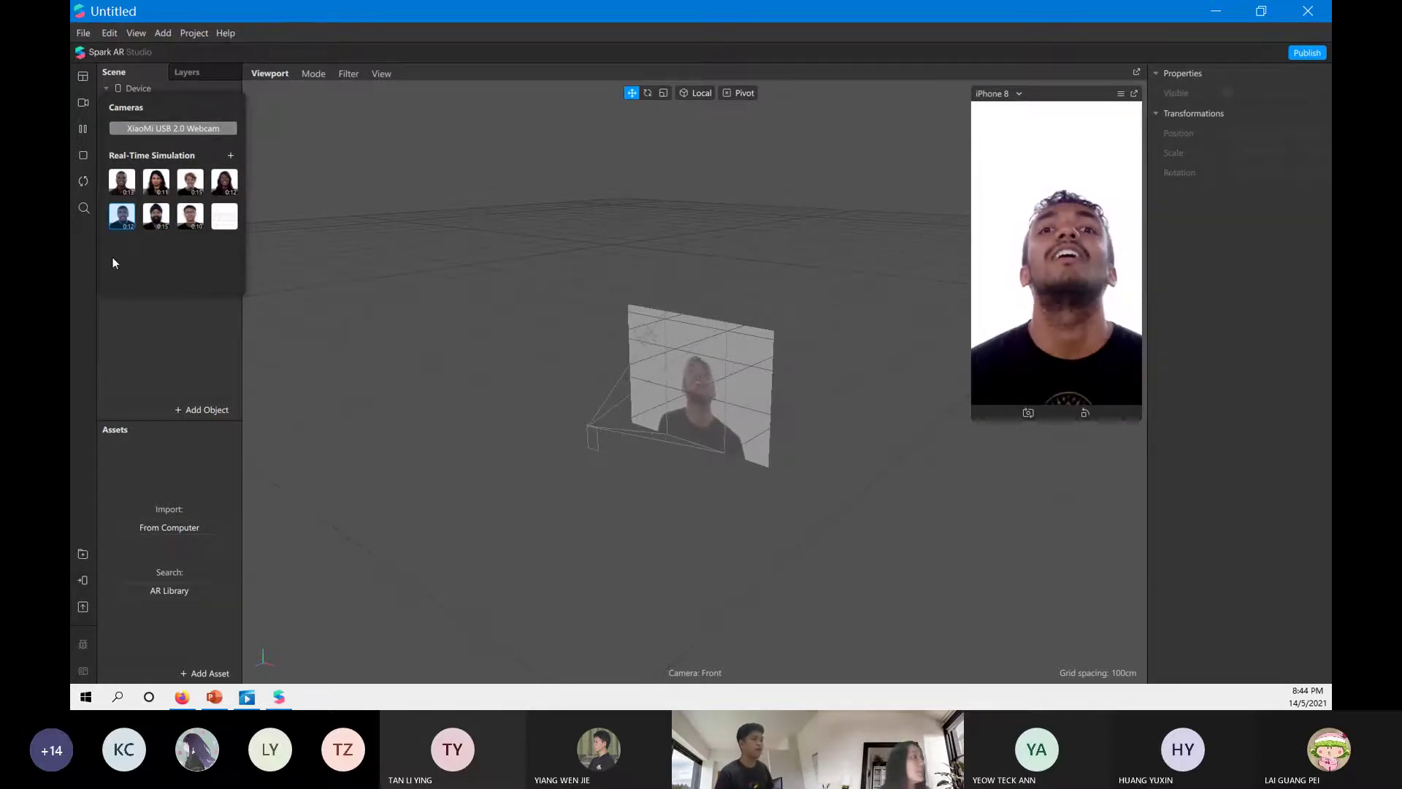
pyautogui.click(196, 187)
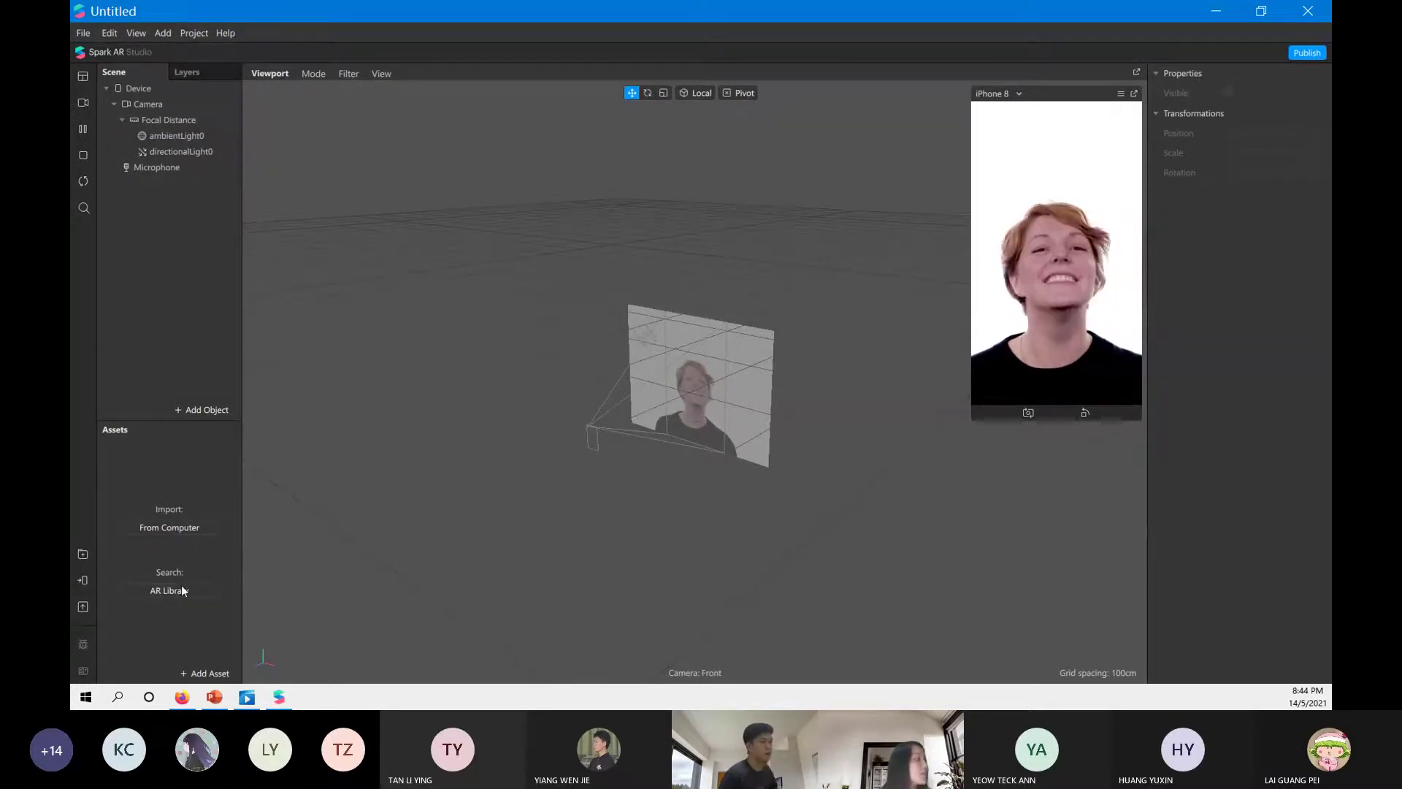
# Import the smiley face image from the textures folder of the smiley face project as an asset.
pyautogui.click(180, 528)
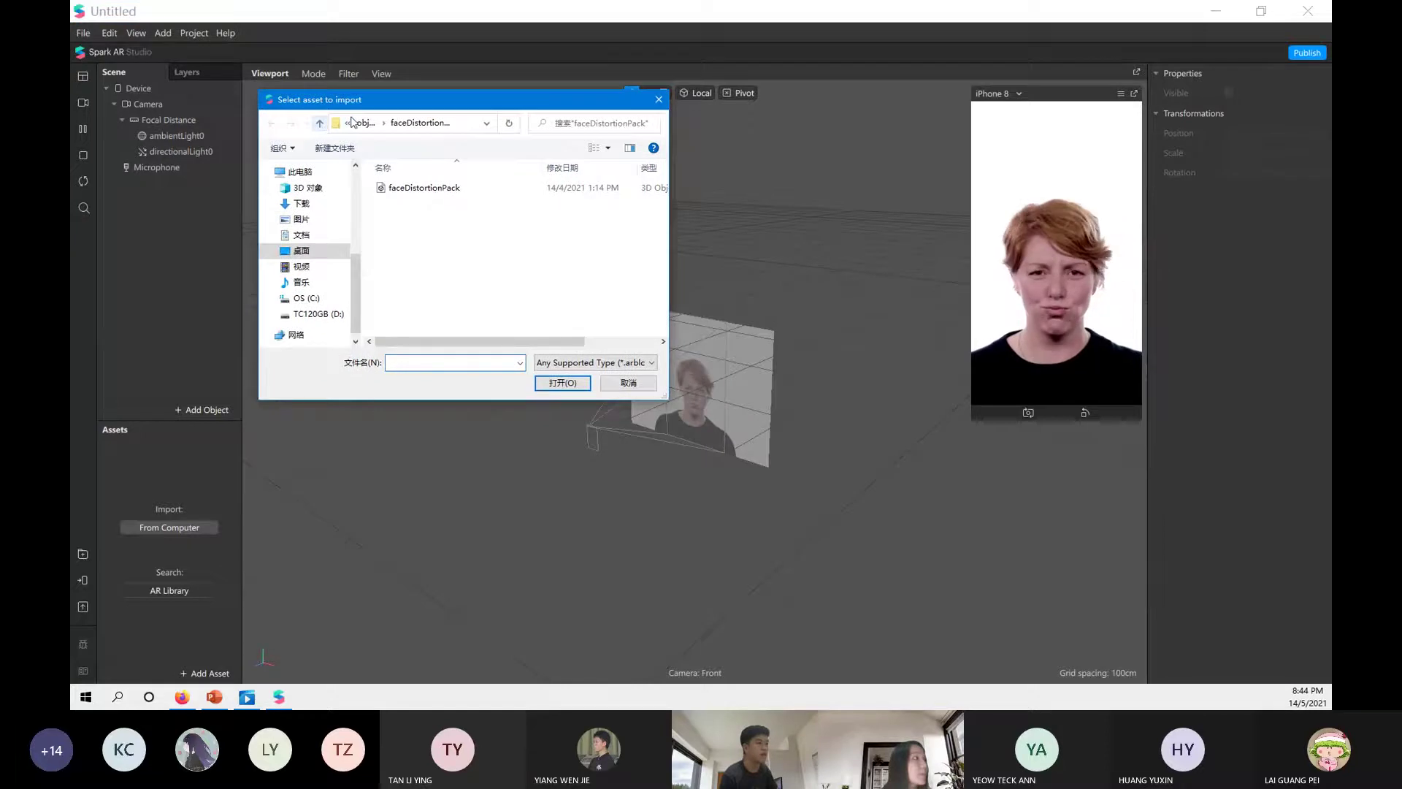
pyautogui.click(319, 126)
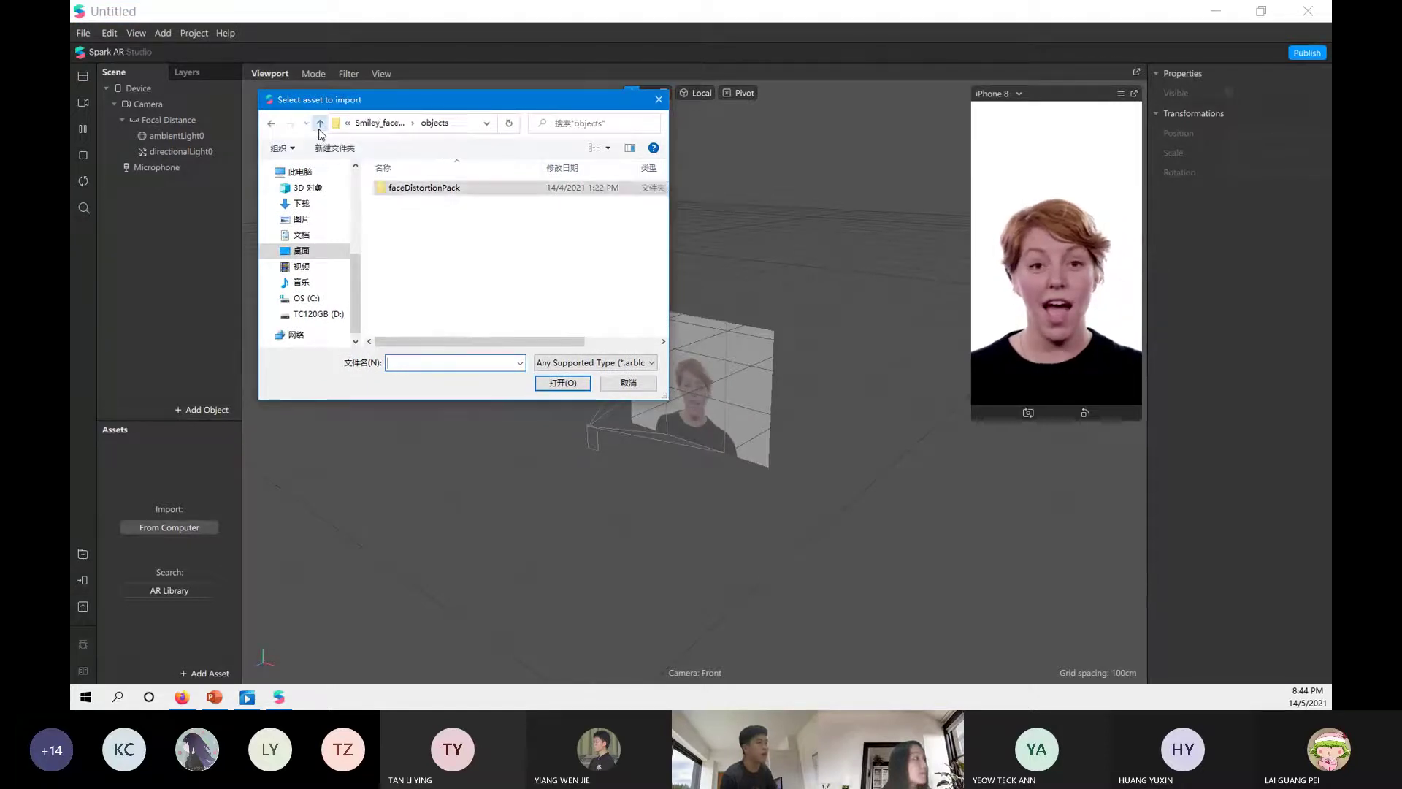
pyautogui.click(319, 126)
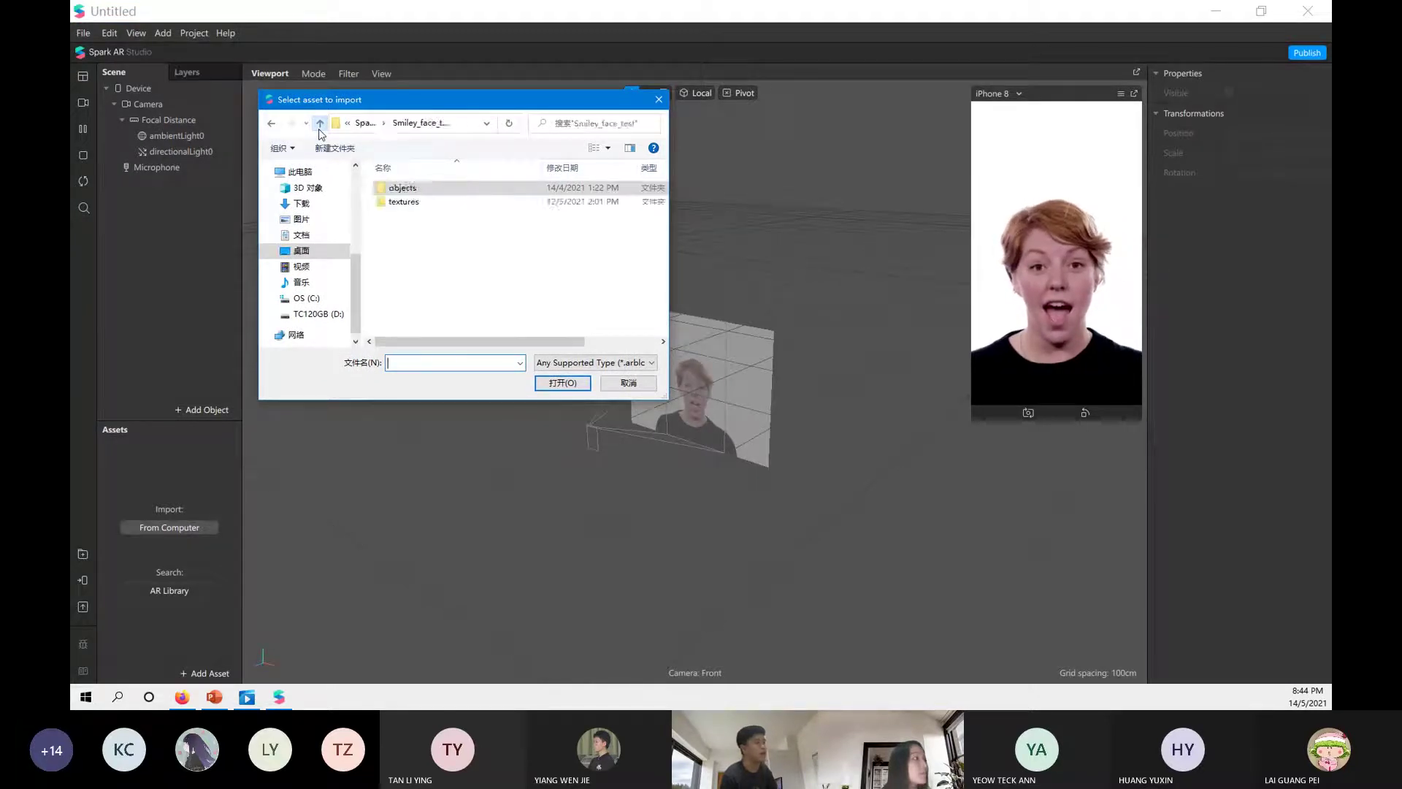
pyautogui.click(406, 202)
pyautogui.doubleClick(406, 203)
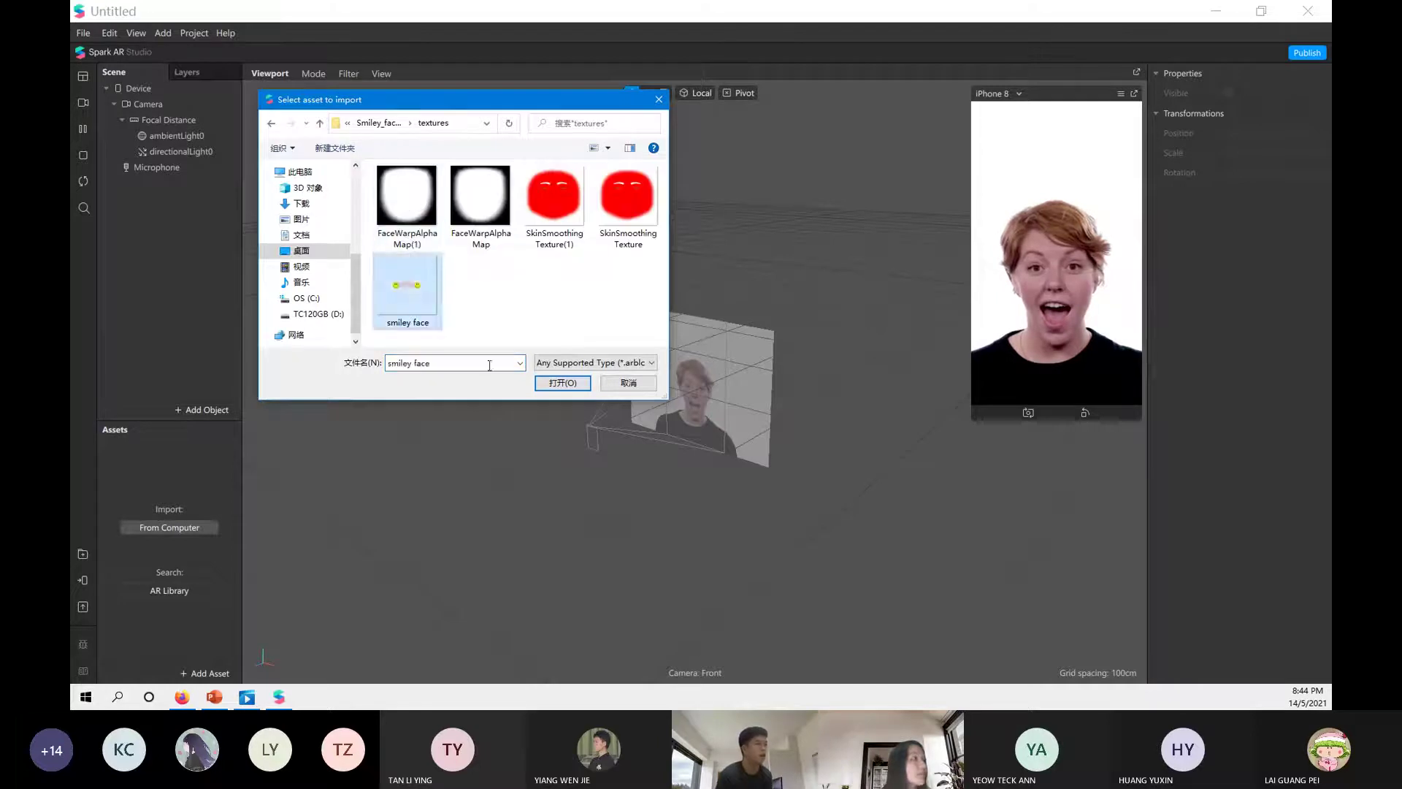
pyautogui.click(563, 384)
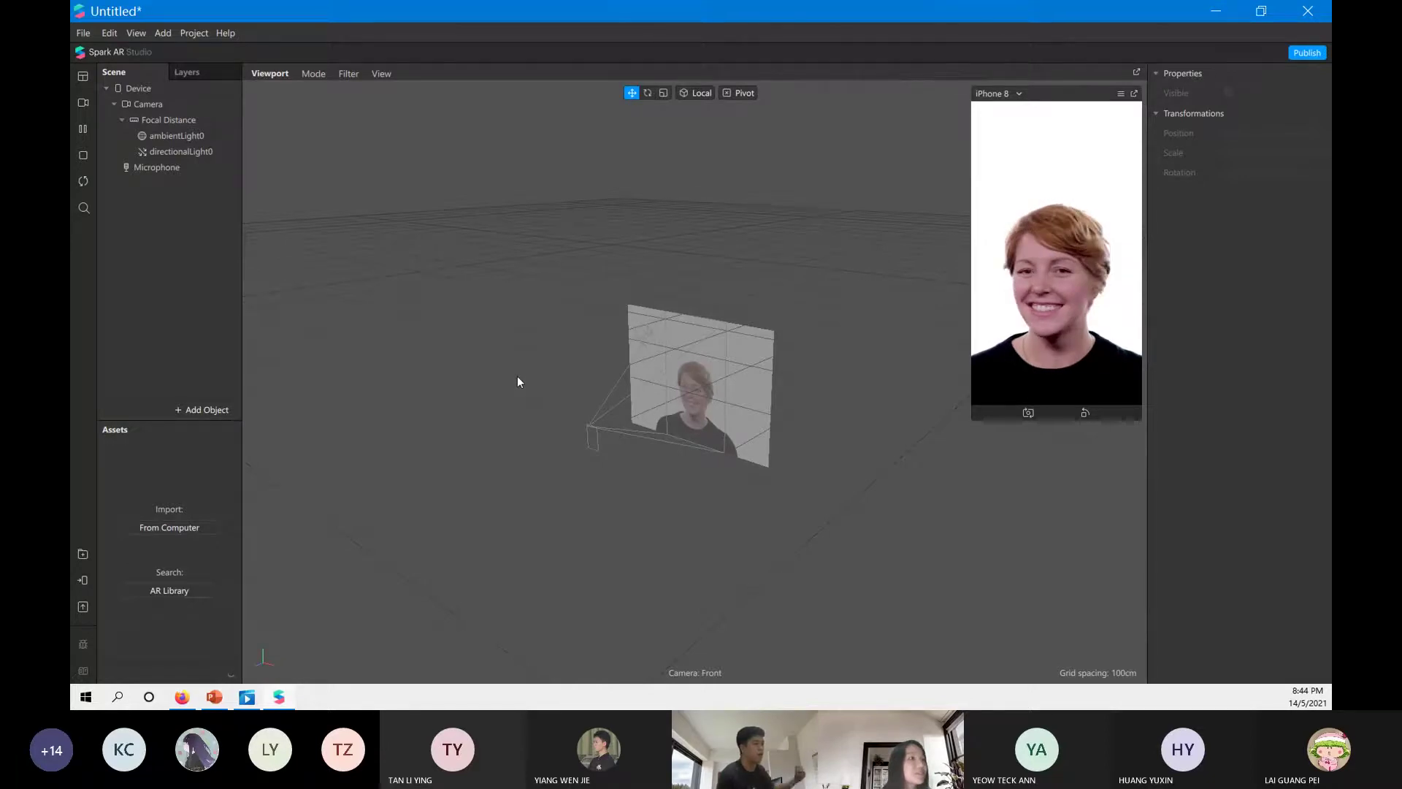
pyautogui.click(168, 536)
# Switch to PowerPoint to examine the flowchart from Face Tracker to Texture, and return to Spark AR Studio.
pyautogui.click(216, 700)
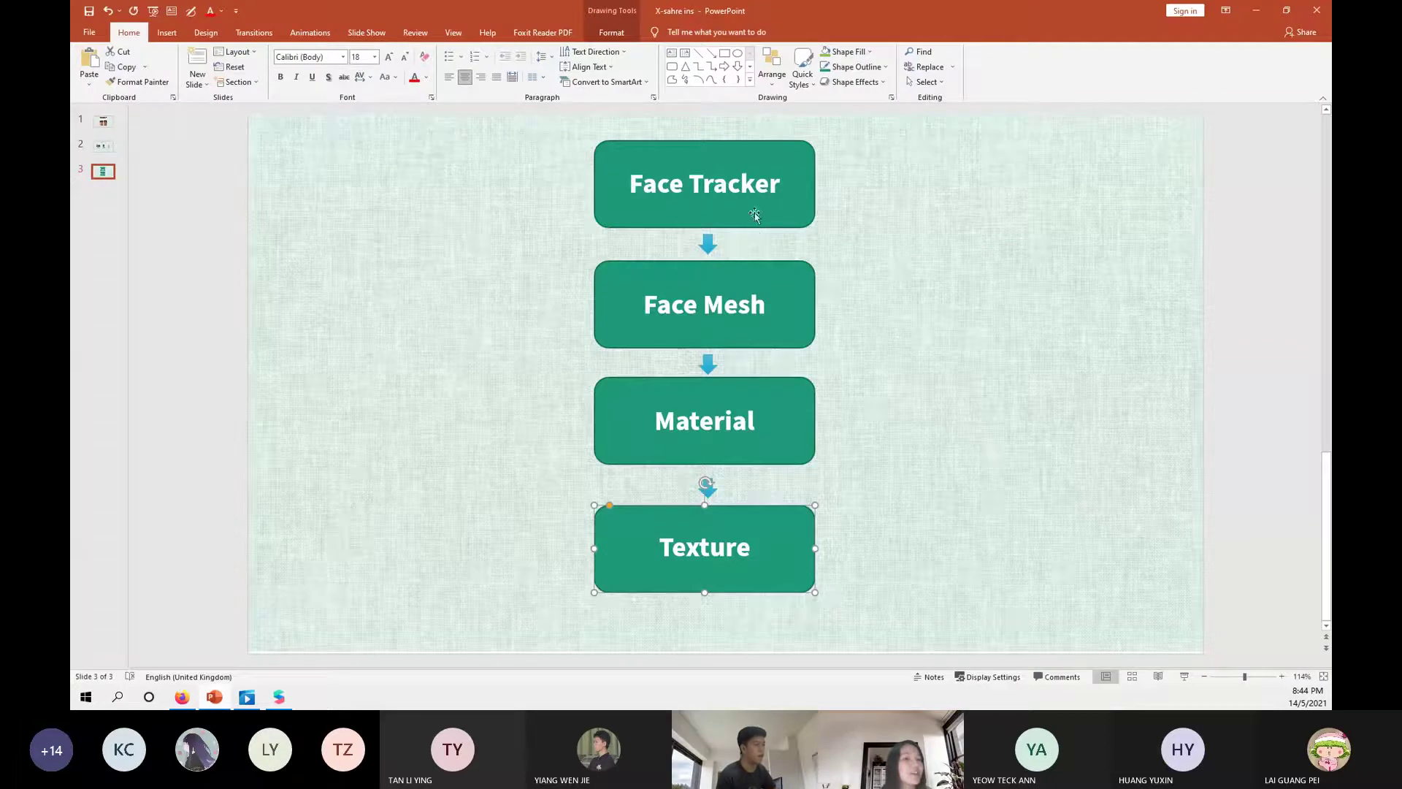
pyautogui.click(754, 215)
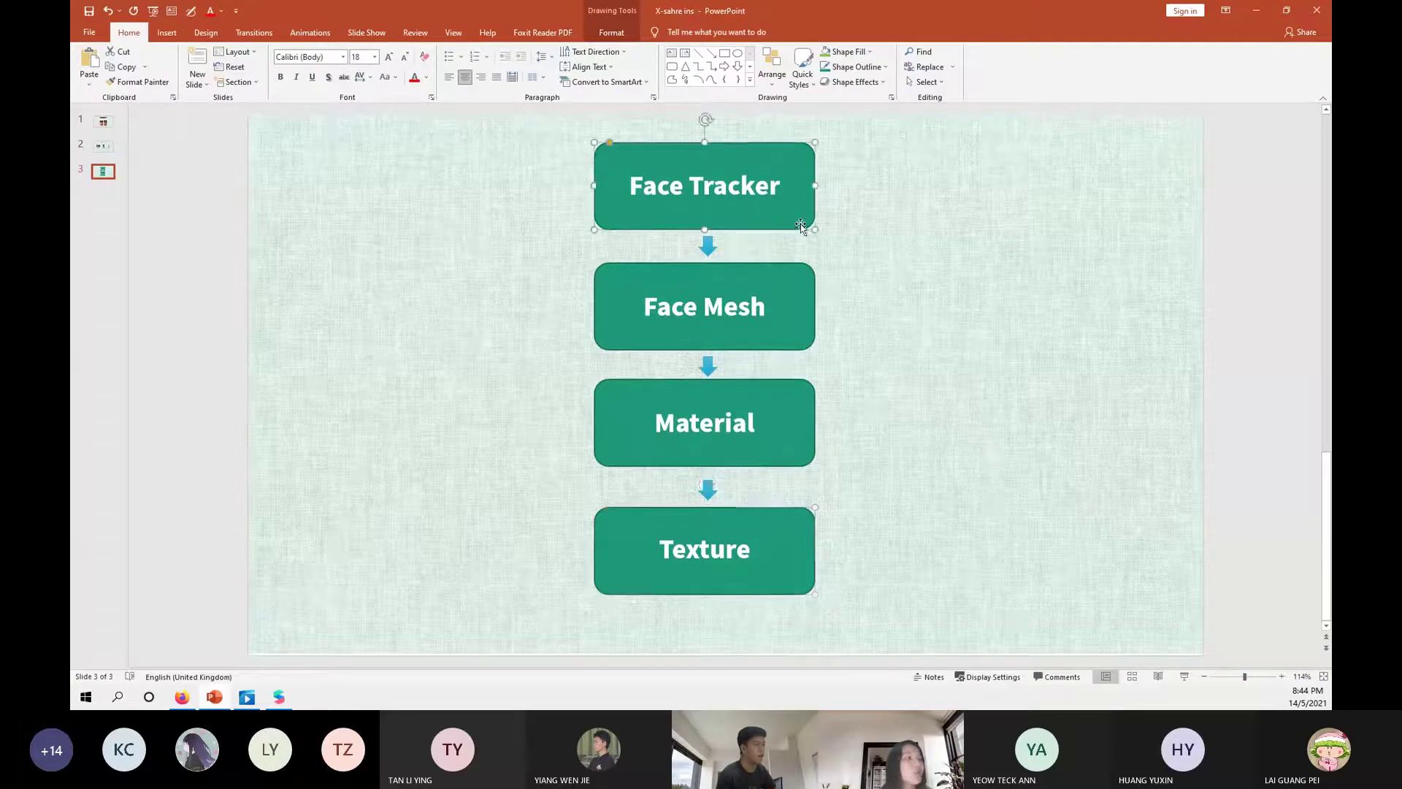
pyautogui.click(1261, 11)
# Insert a Face Tracker into the scene and add a Face Mesh under it.
pyautogui.click(192, 410)
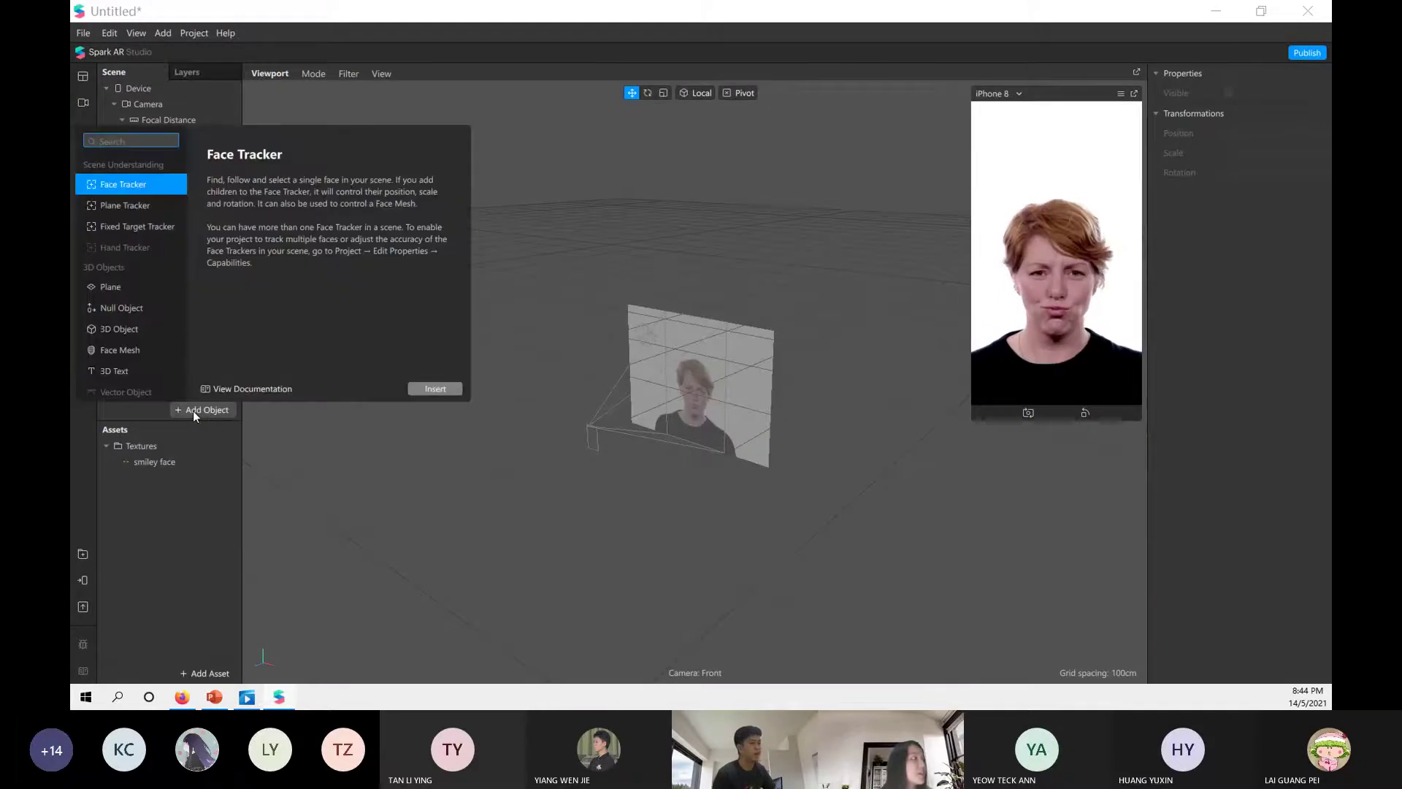
pyautogui.click(158, 184)
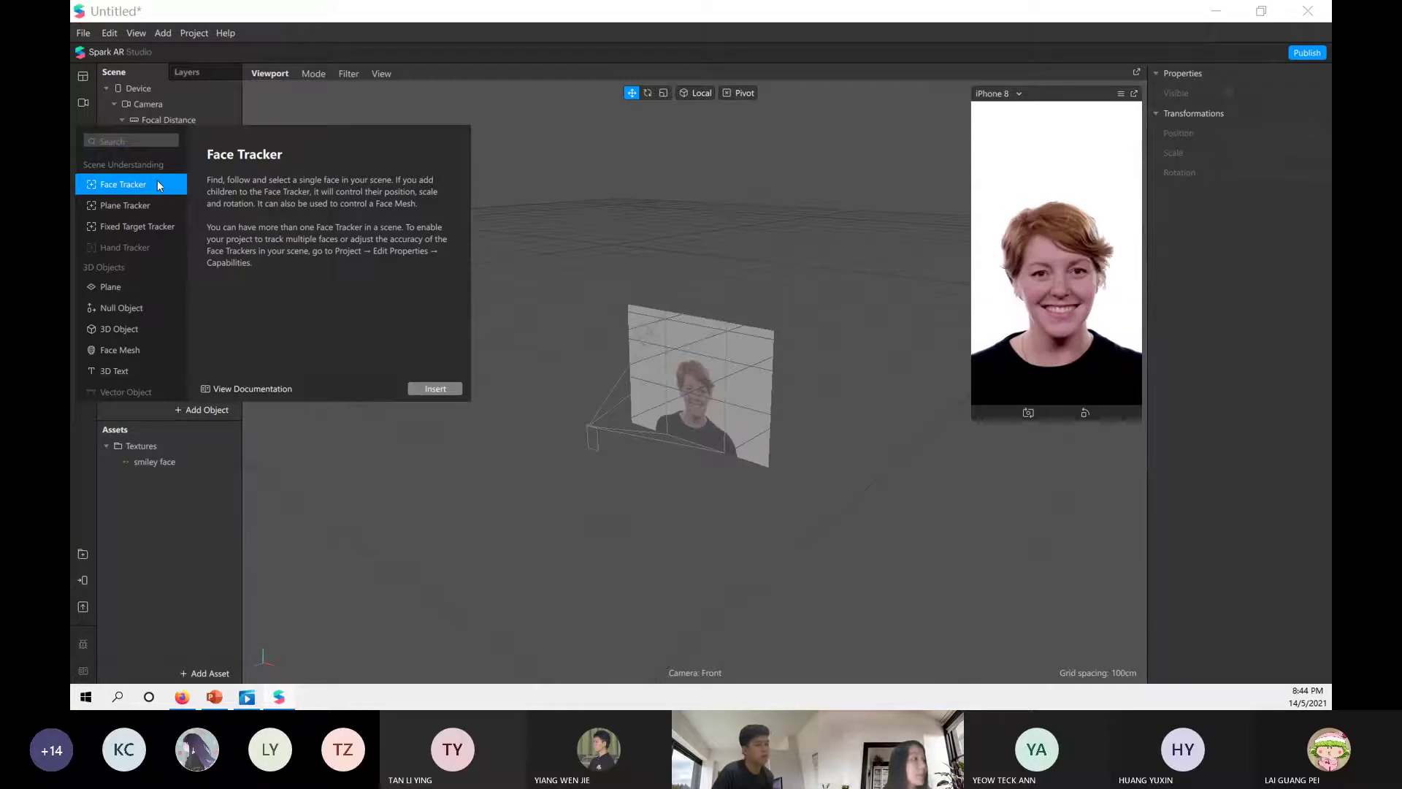
pyautogui.click(439, 388)
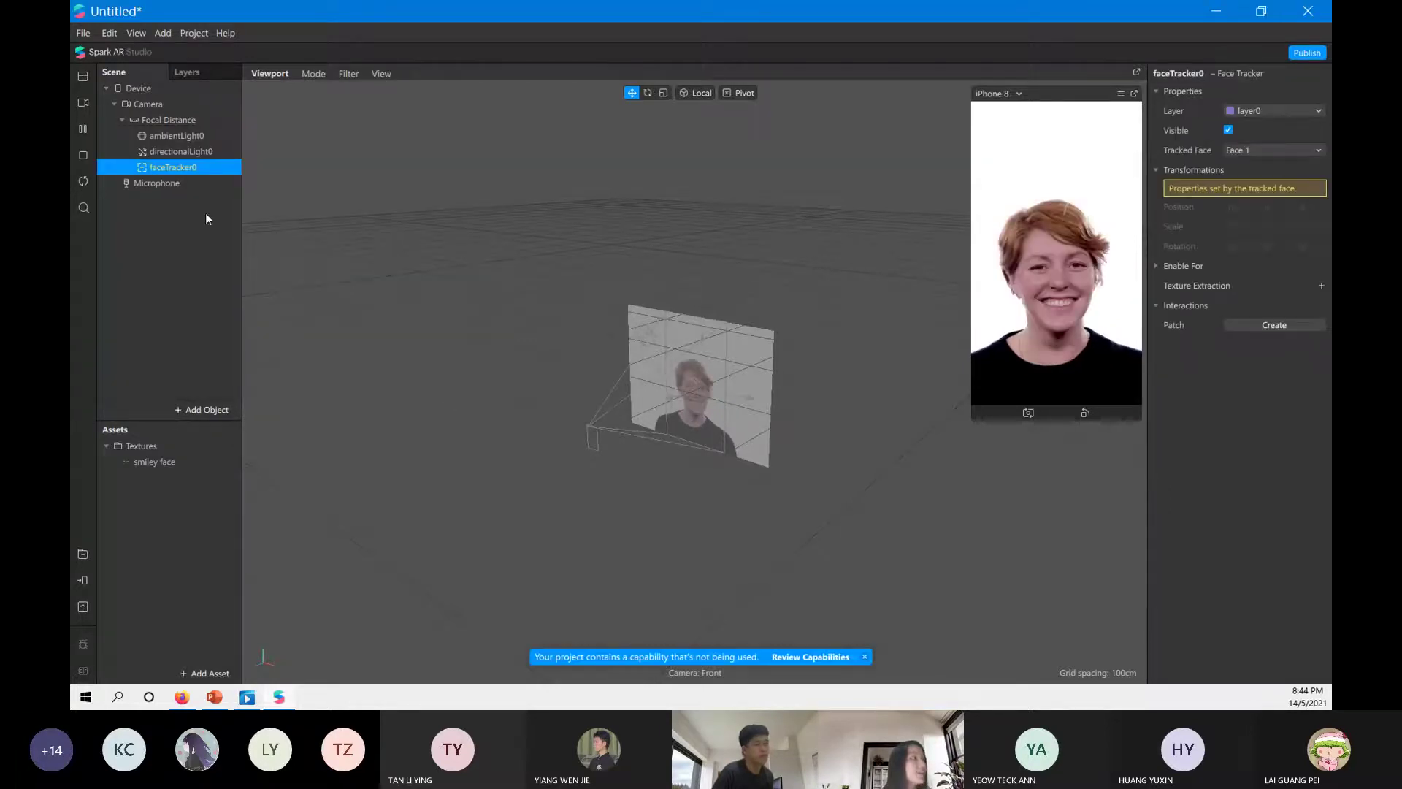
pyautogui.click(209, 409)
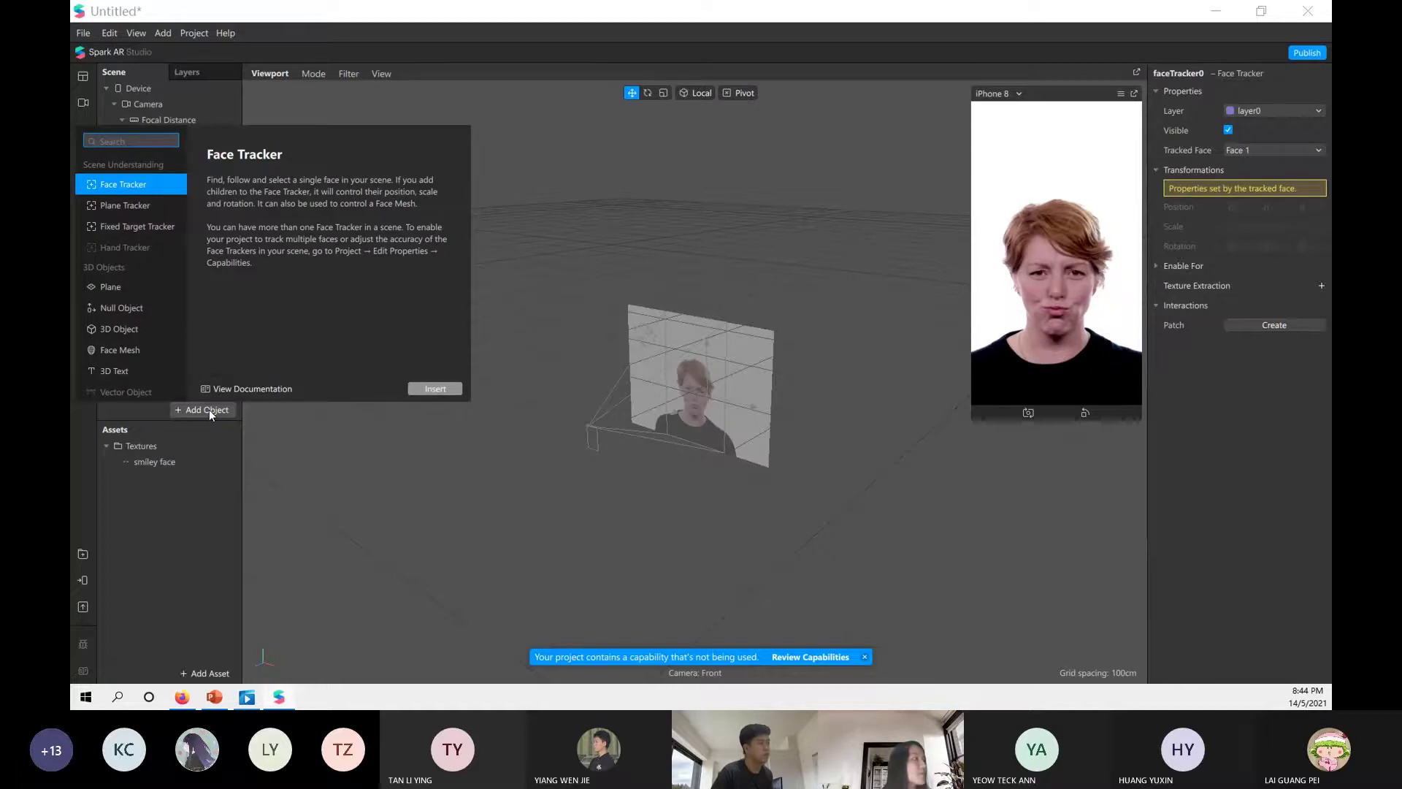
pyautogui.click(148, 357)
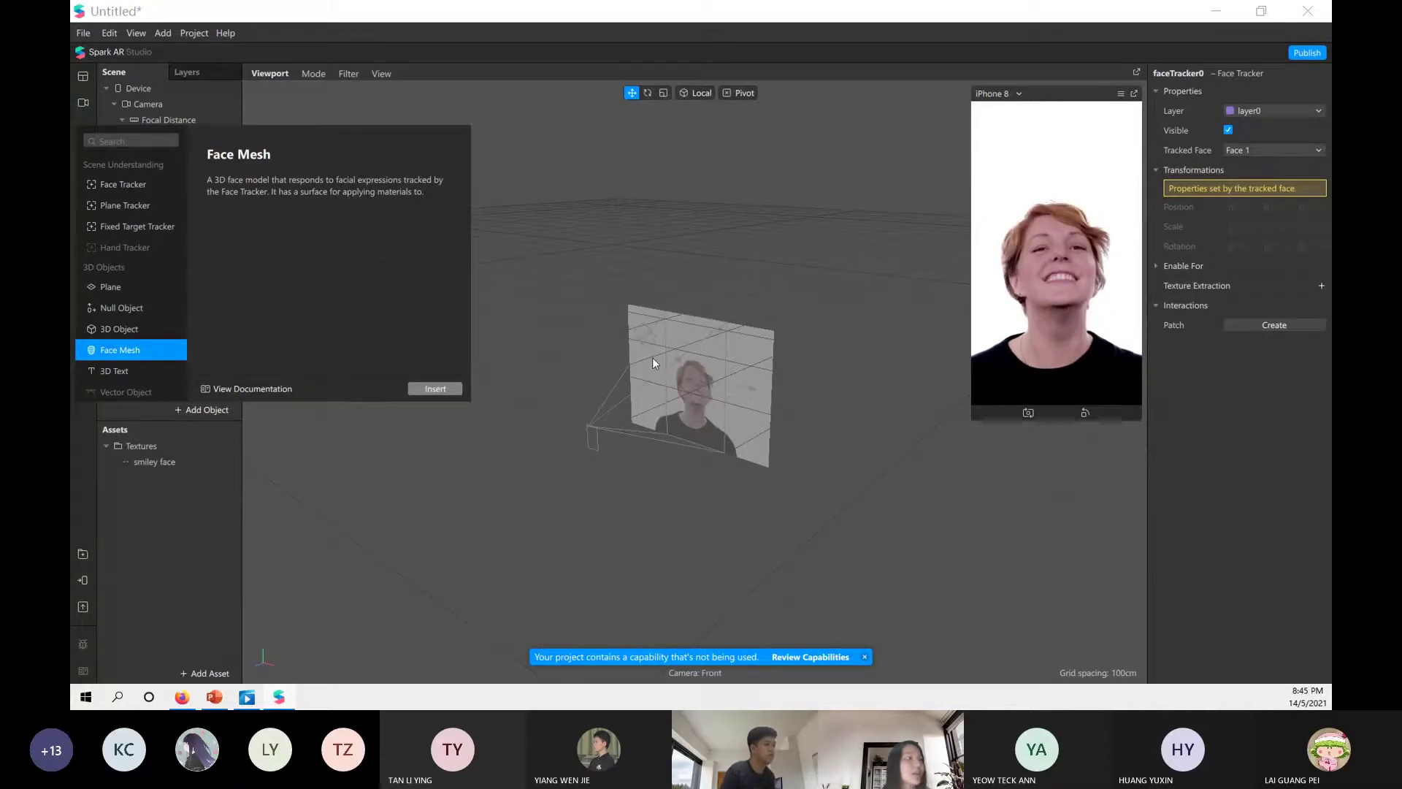
pyautogui.click(437, 387)
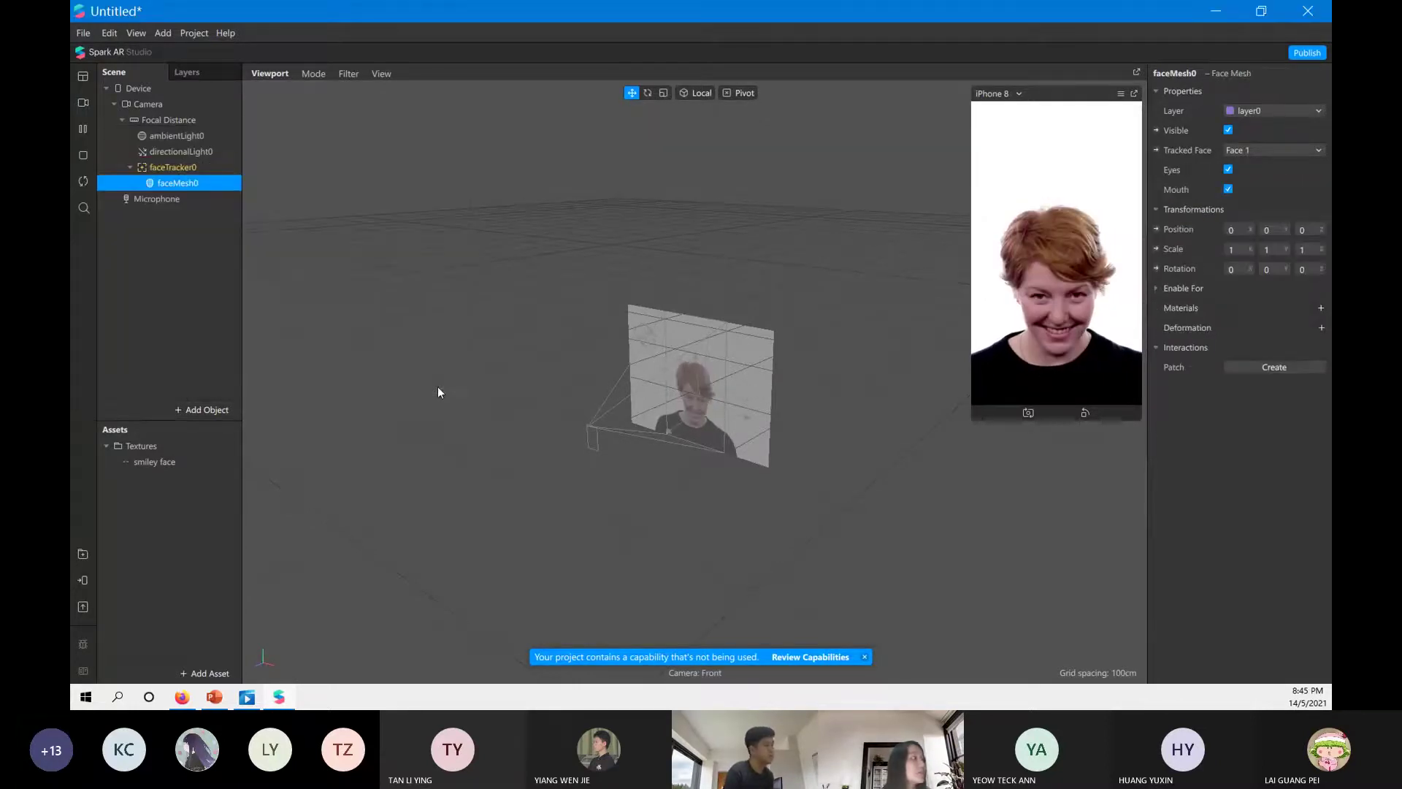
# Rename the face mesh under the face tracker as "smiley face".
pyautogui.rightClick(194, 187)
pyautogui.click(225, 229)
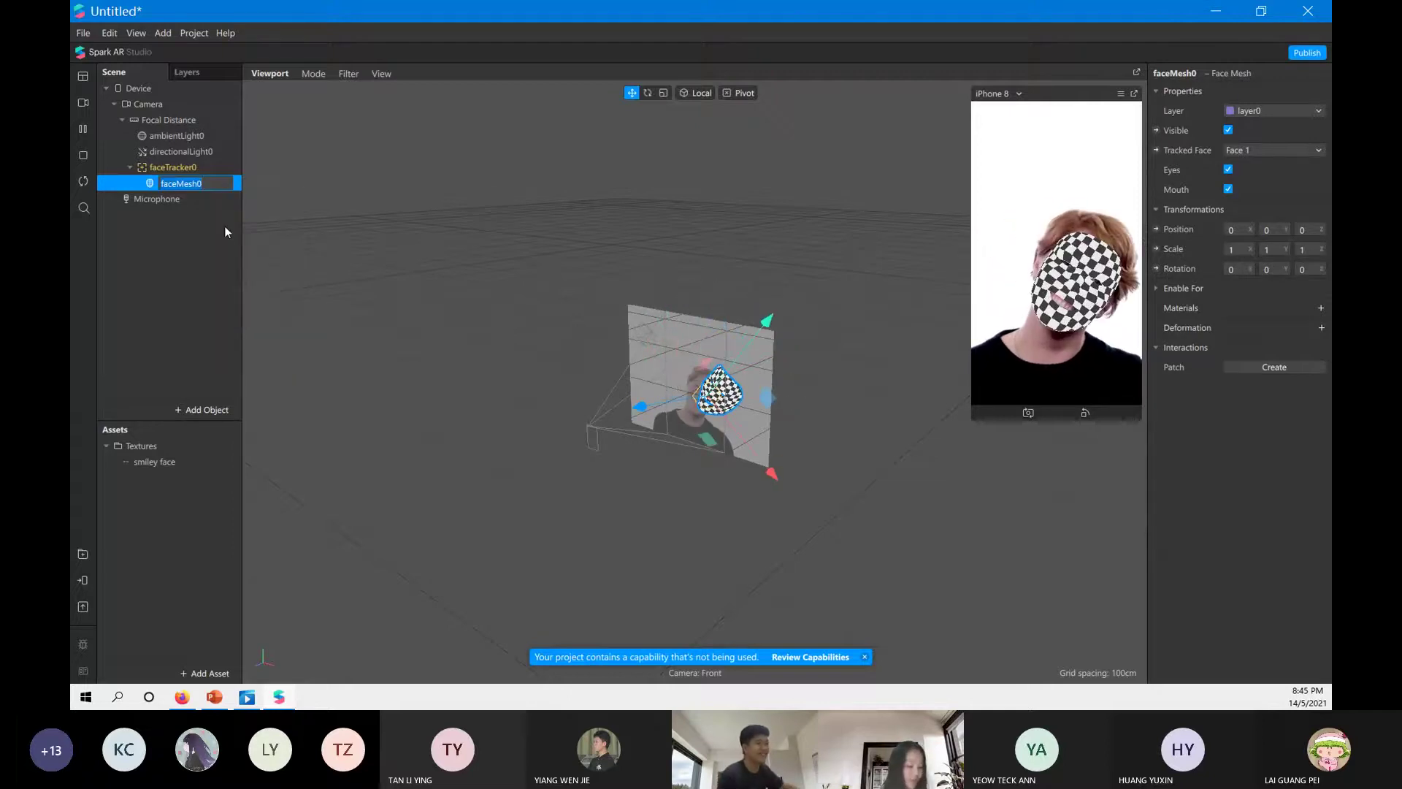
pyautogui.write('smil')
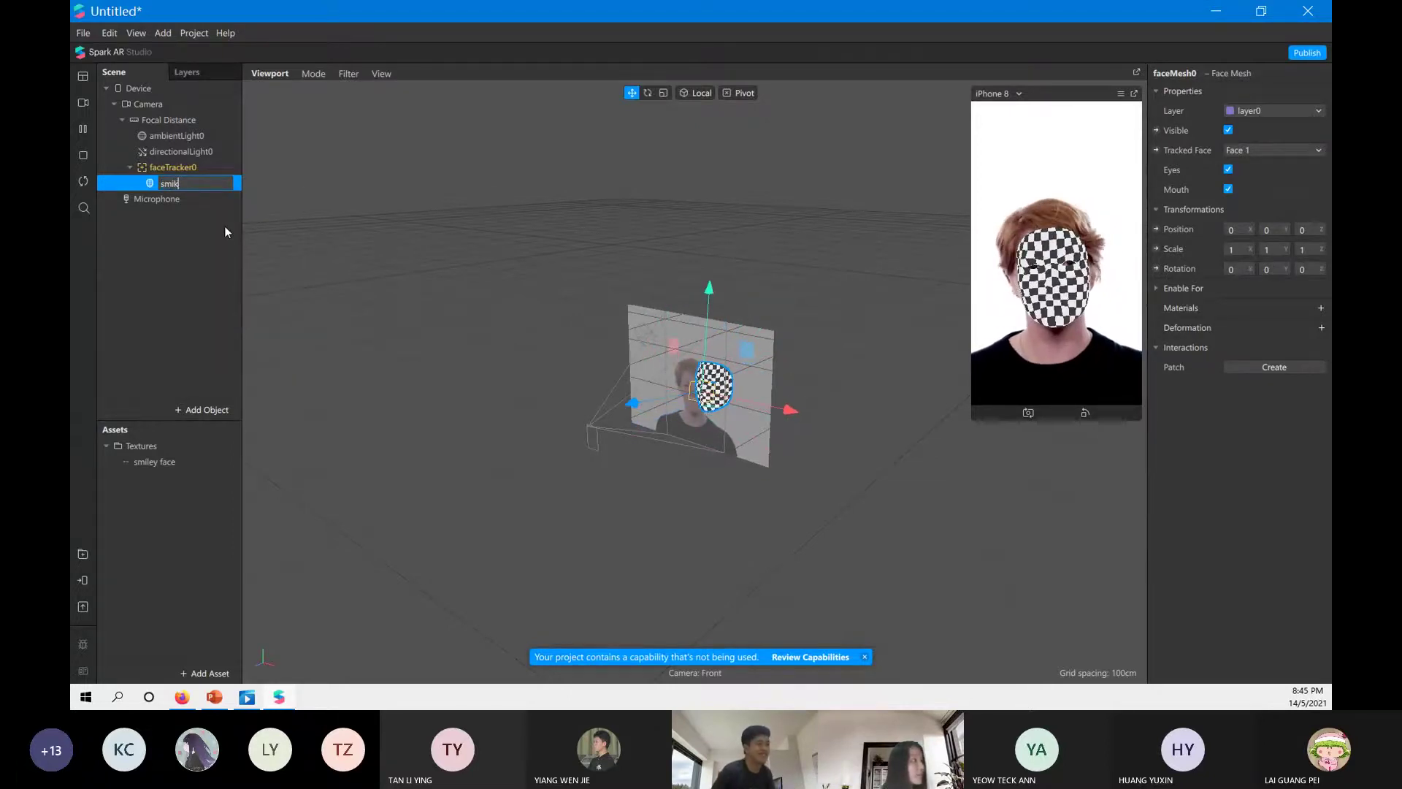
pyautogui.write('ey')
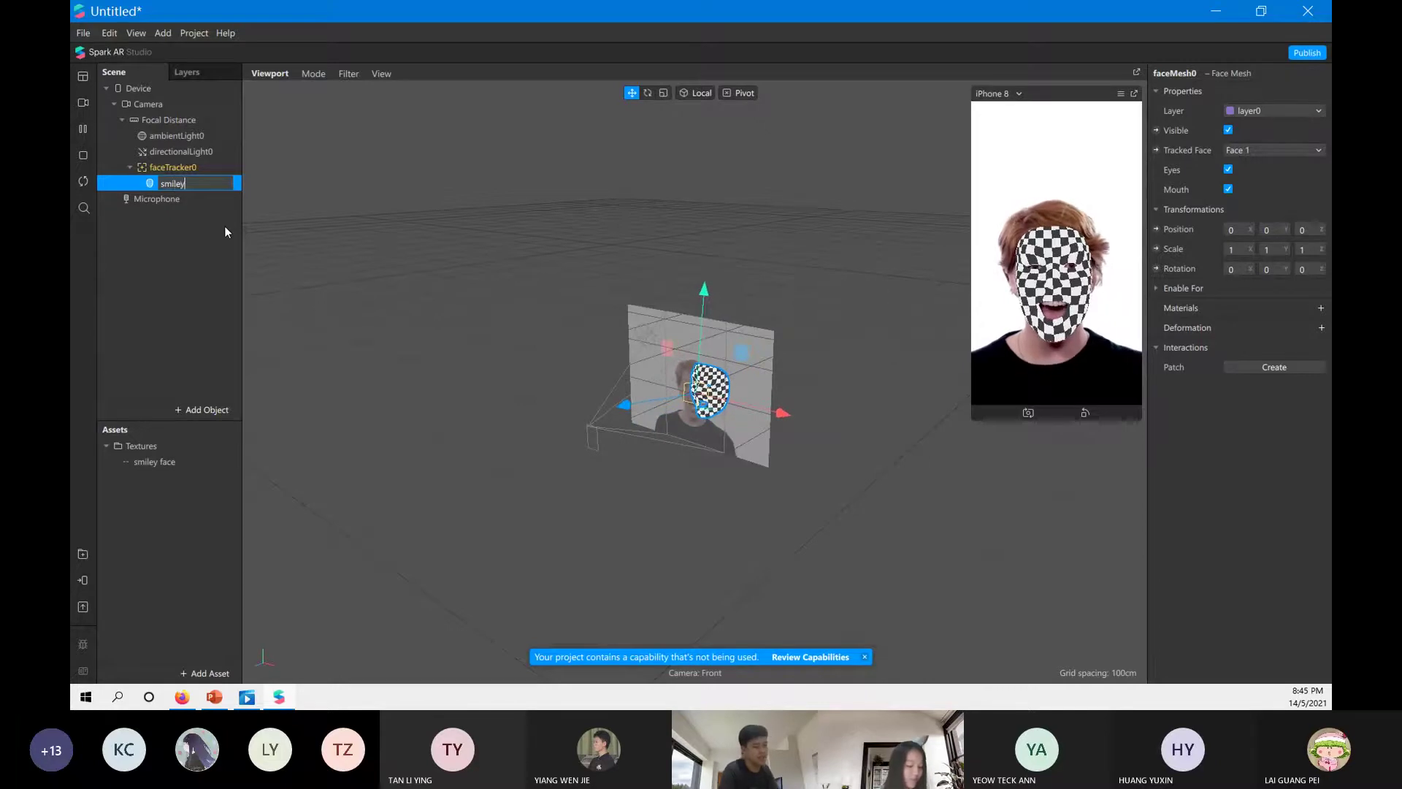
pyautogui.write(' face')
pyautogui.press('Return')
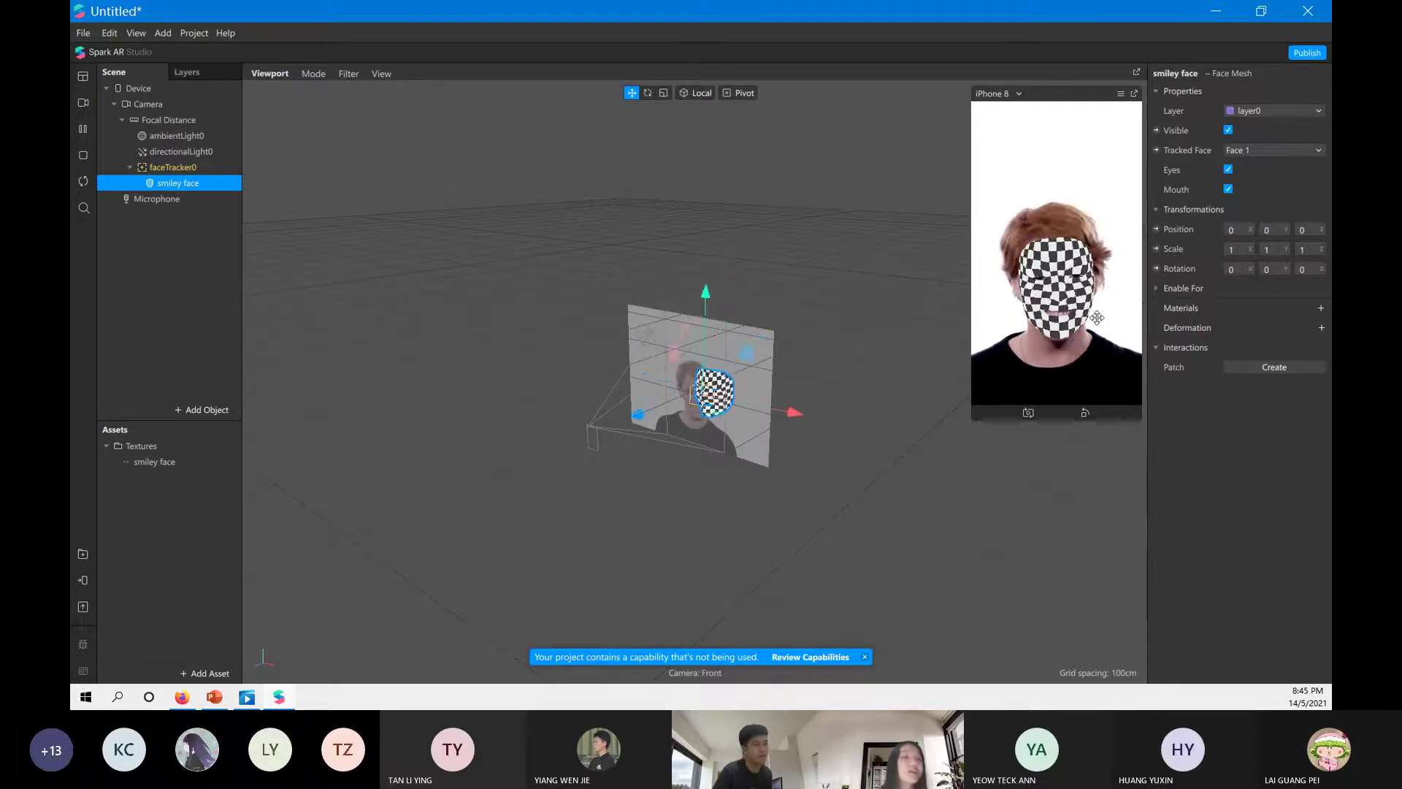
# Create a new material on the smiley face mesh and rename it smiley_face_mat.
pyautogui.click(1319, 308)
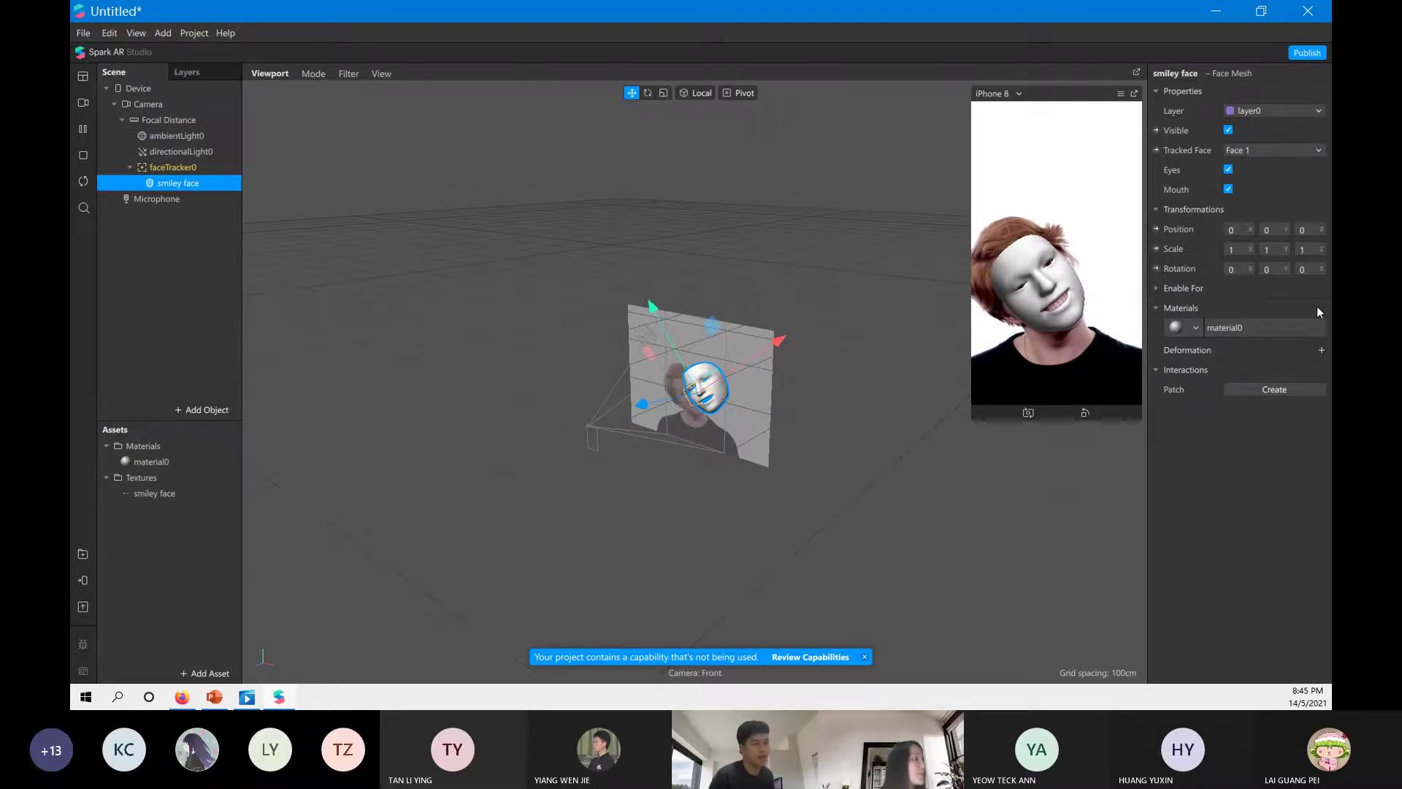
pyautogui.rightClick(136, 462)
pyautogui.click(152, 476)
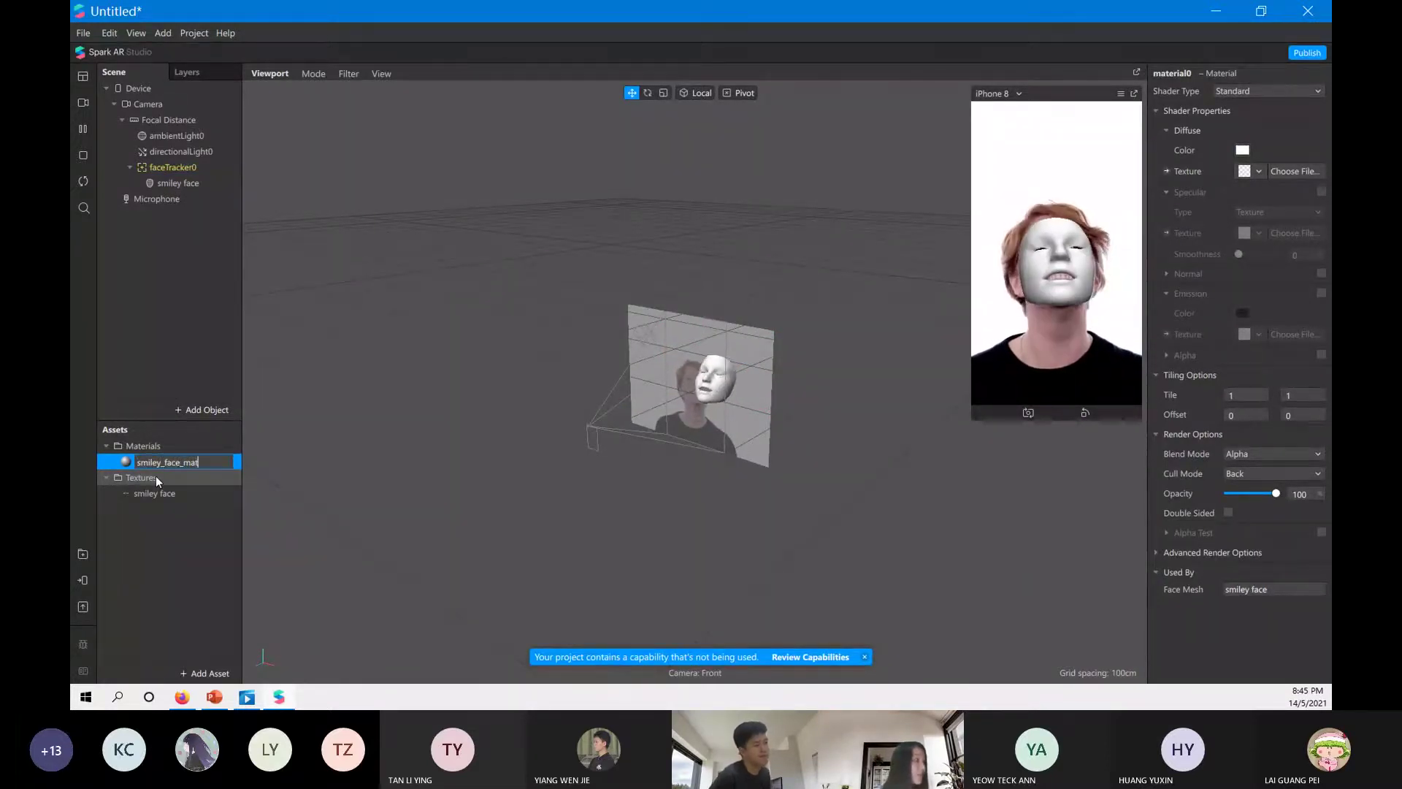
pyautogui.write('smiley_face_mat')
pyautogui.press('Return')
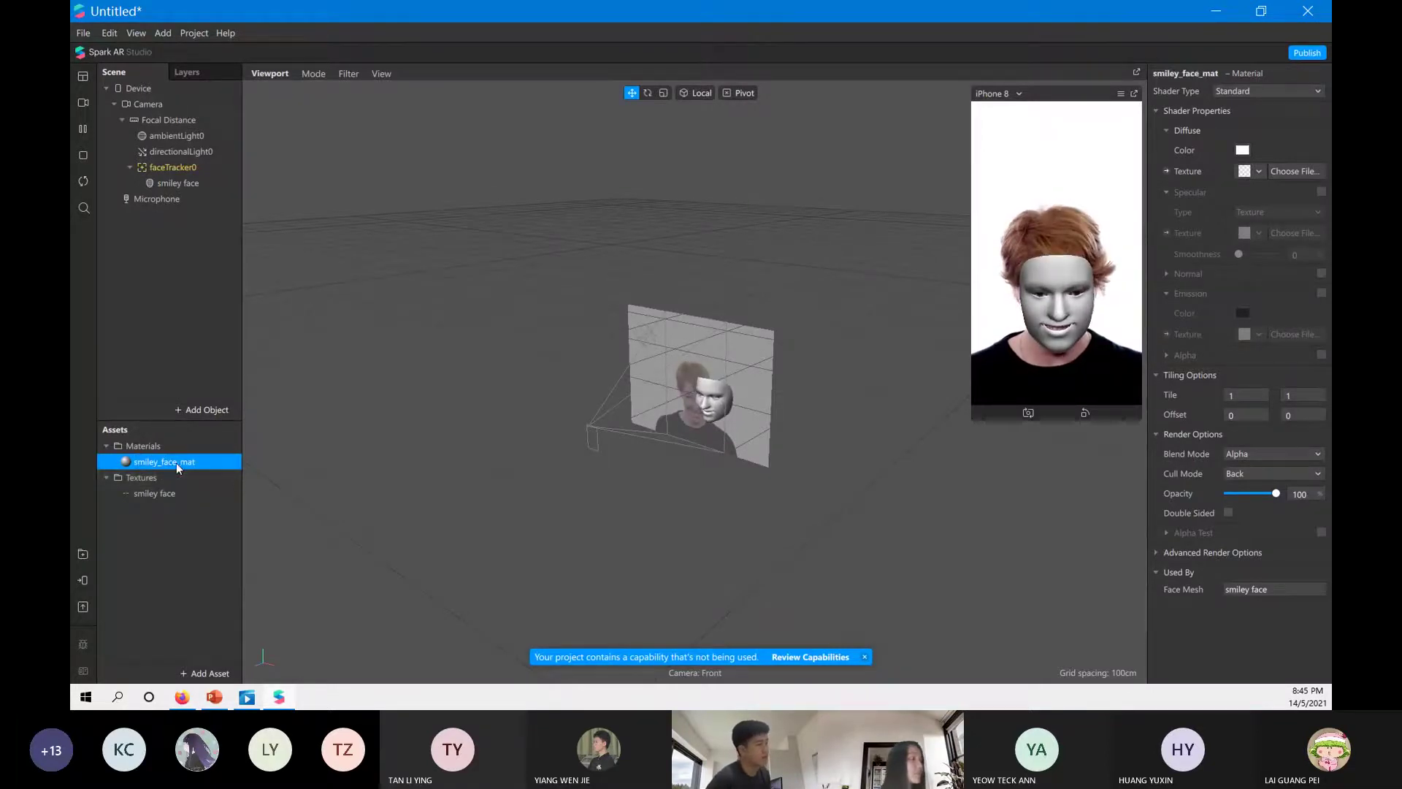
# Assign the smiley face image as the diffuse texture of smiley_face_mat and set its shader type to Flat.
pyautogui.click(133, 506)
pyautogui.click(139, 461)
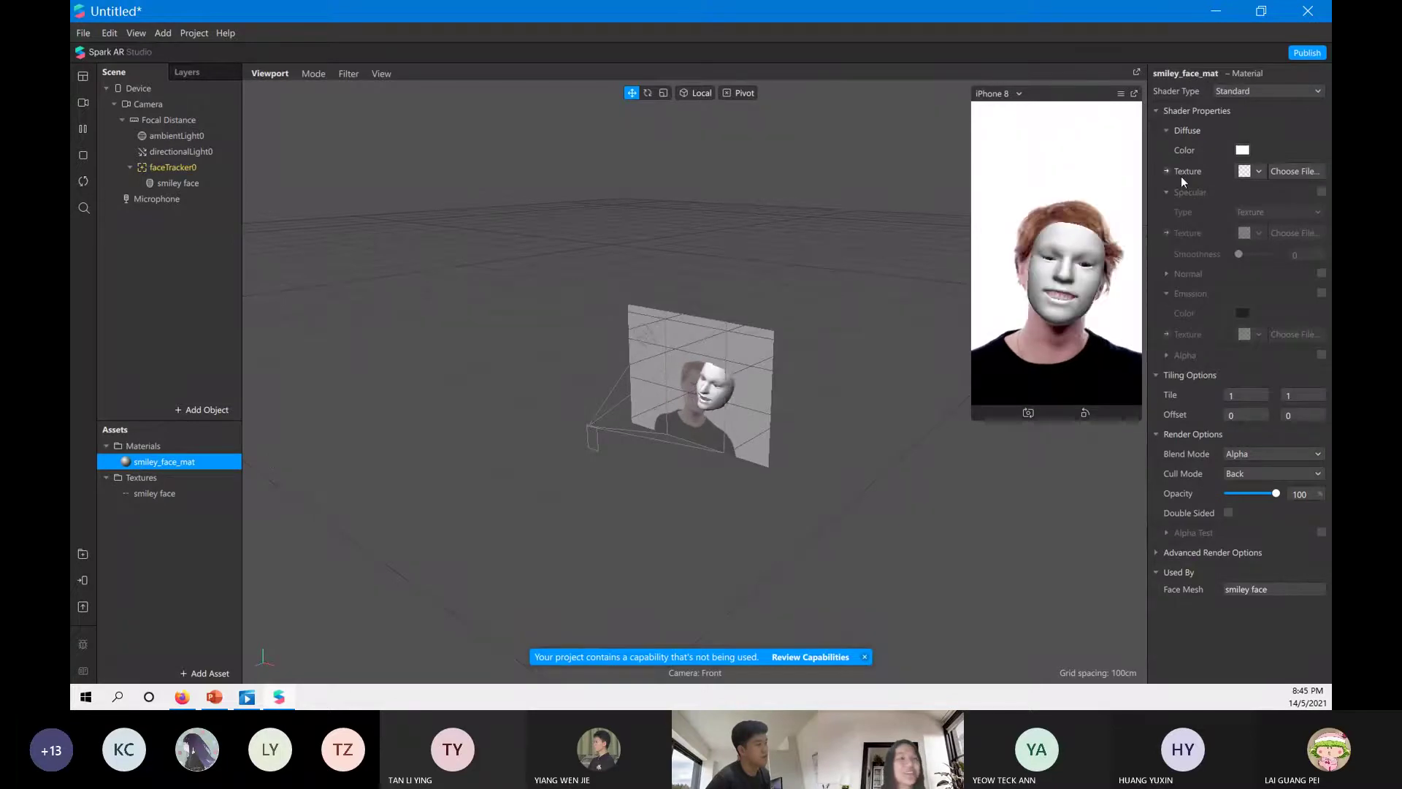
pyautogui.click(1247, 181)
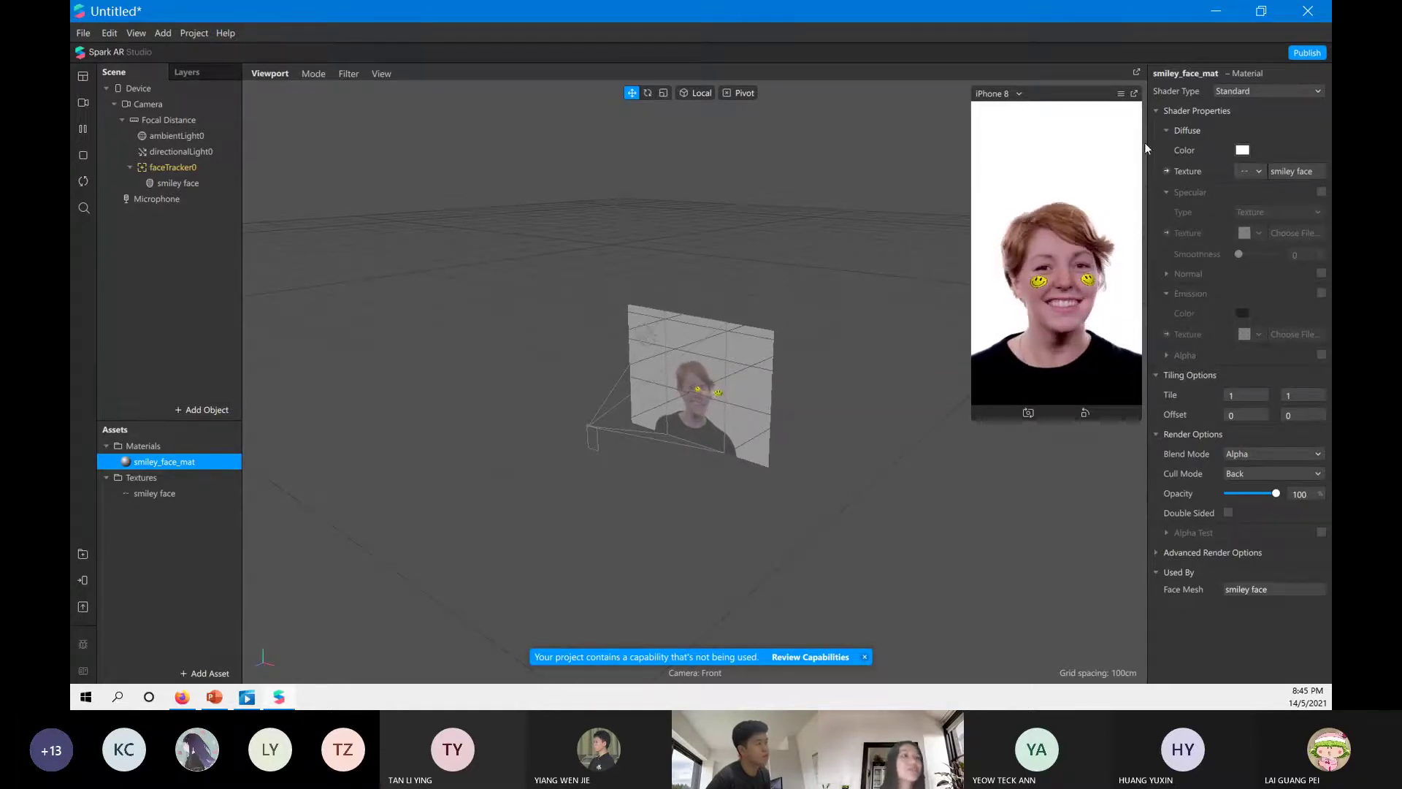
pyautogui.click(1243, 92)
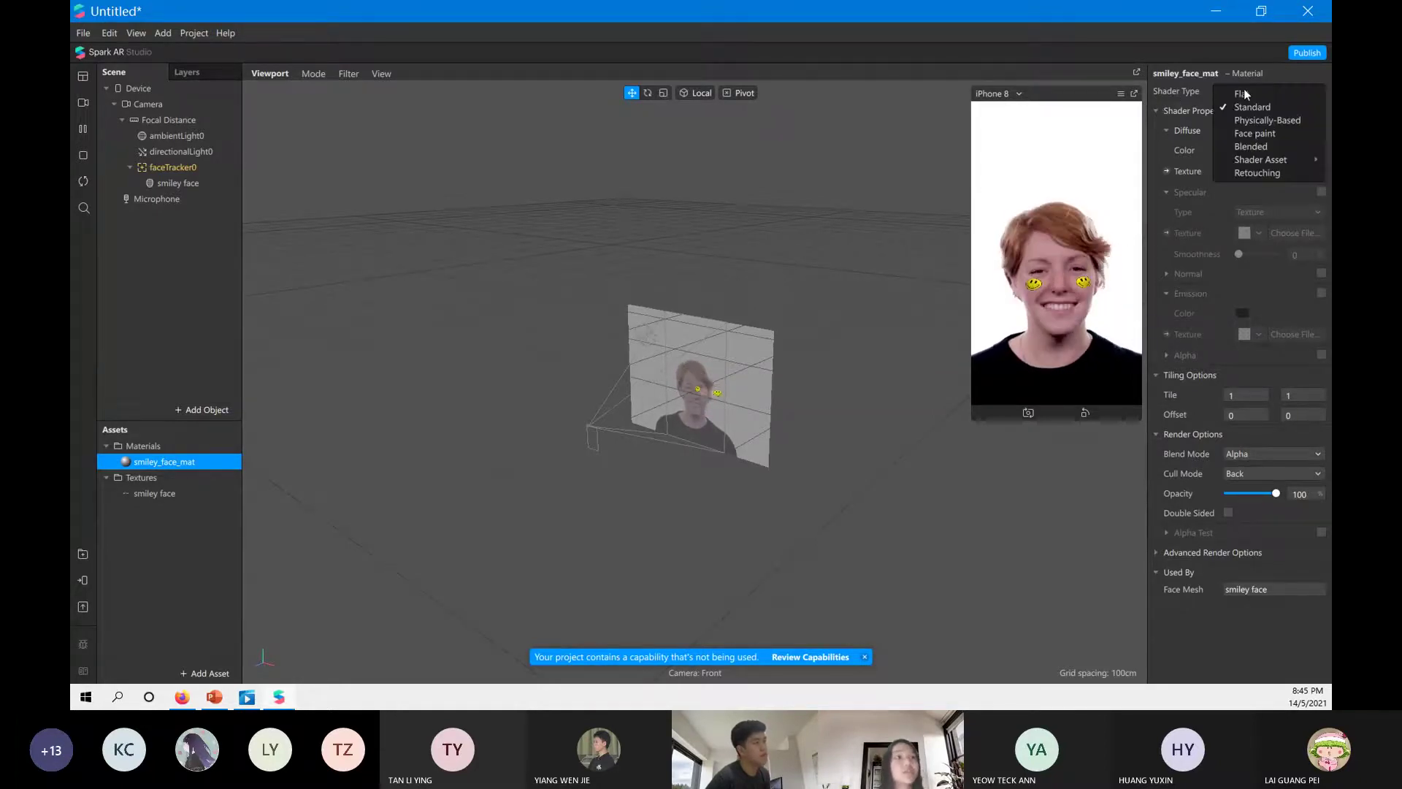
pyautogui.click(1244, 94)
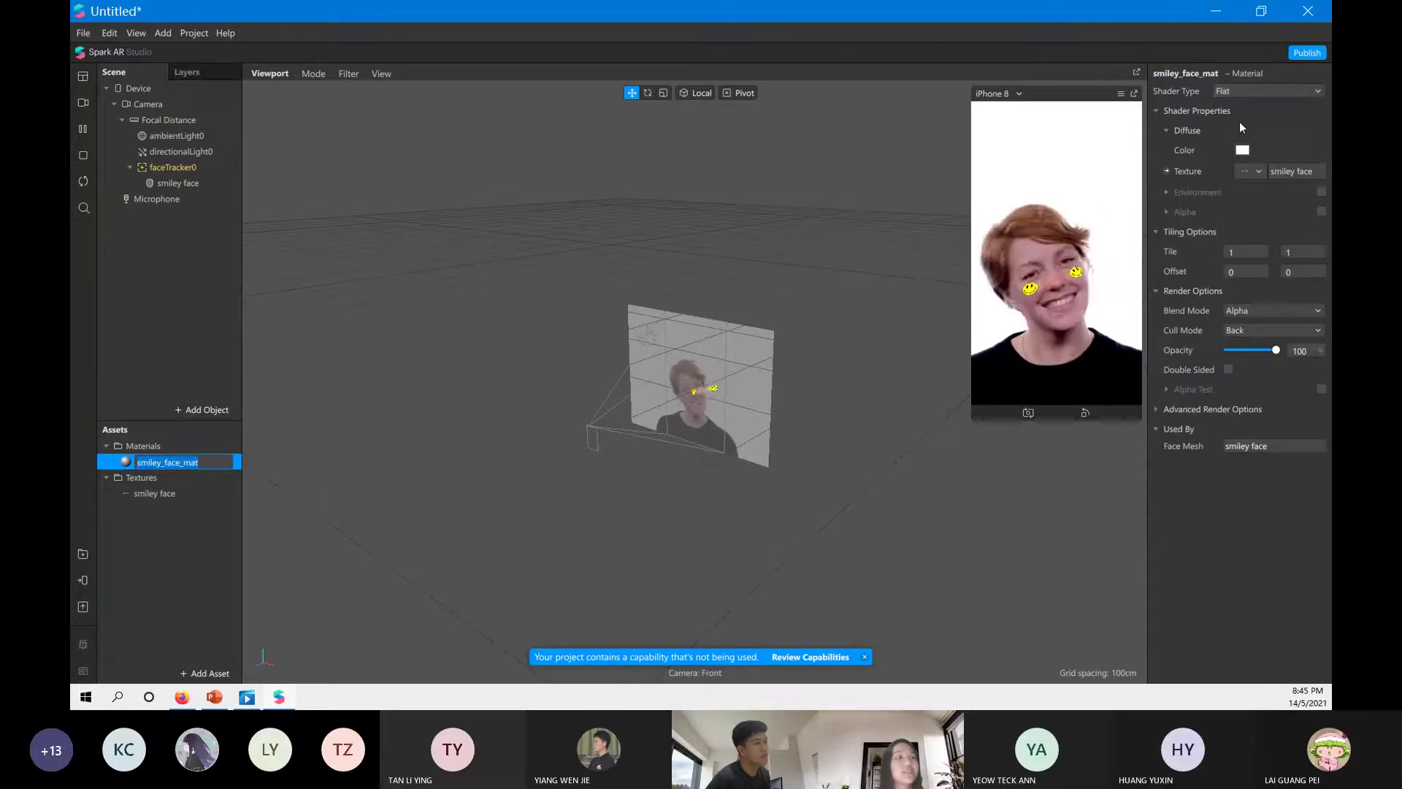
pyautogui.press('Return')
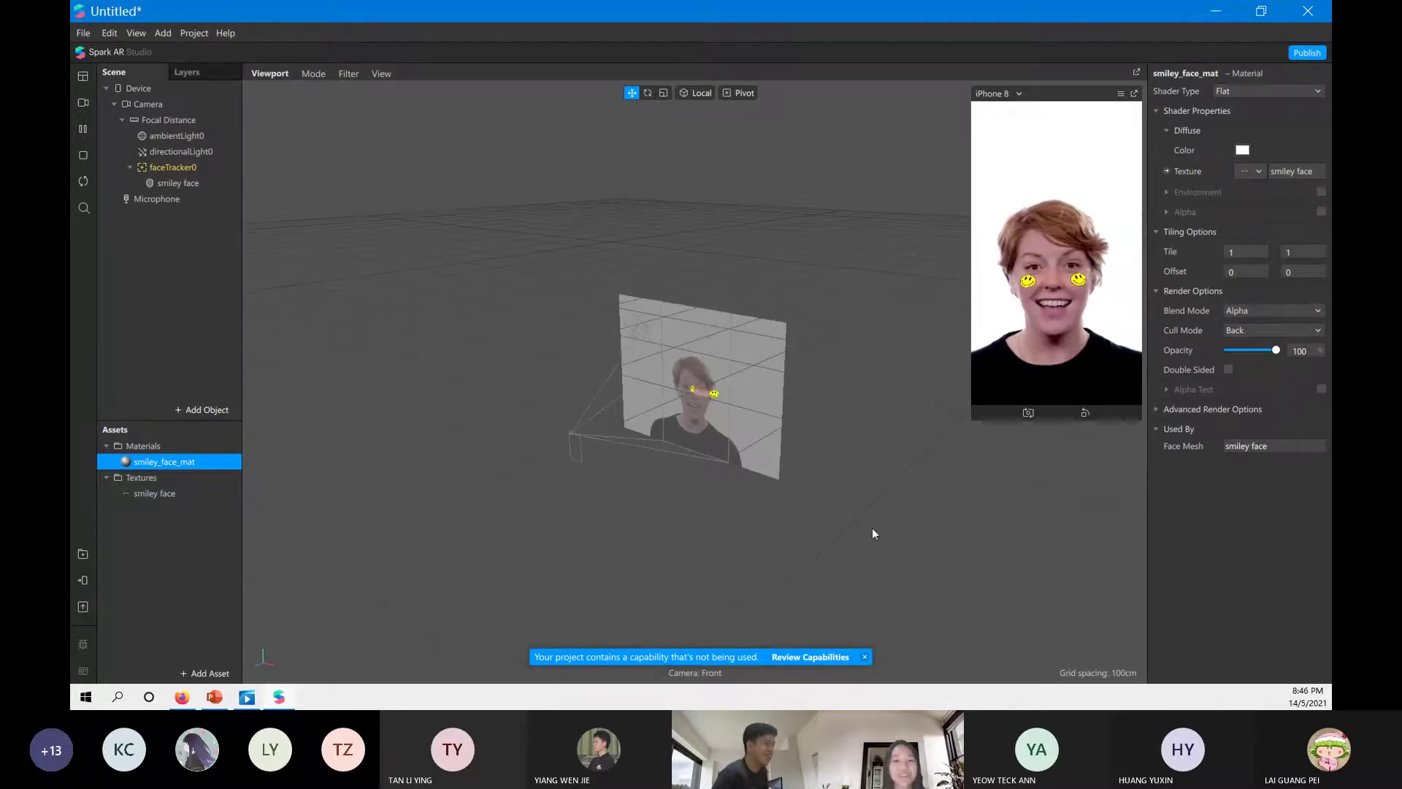
# Add a second Face Mesh as a child of the face tracker.
pyautogui.rightClick(187, 168)
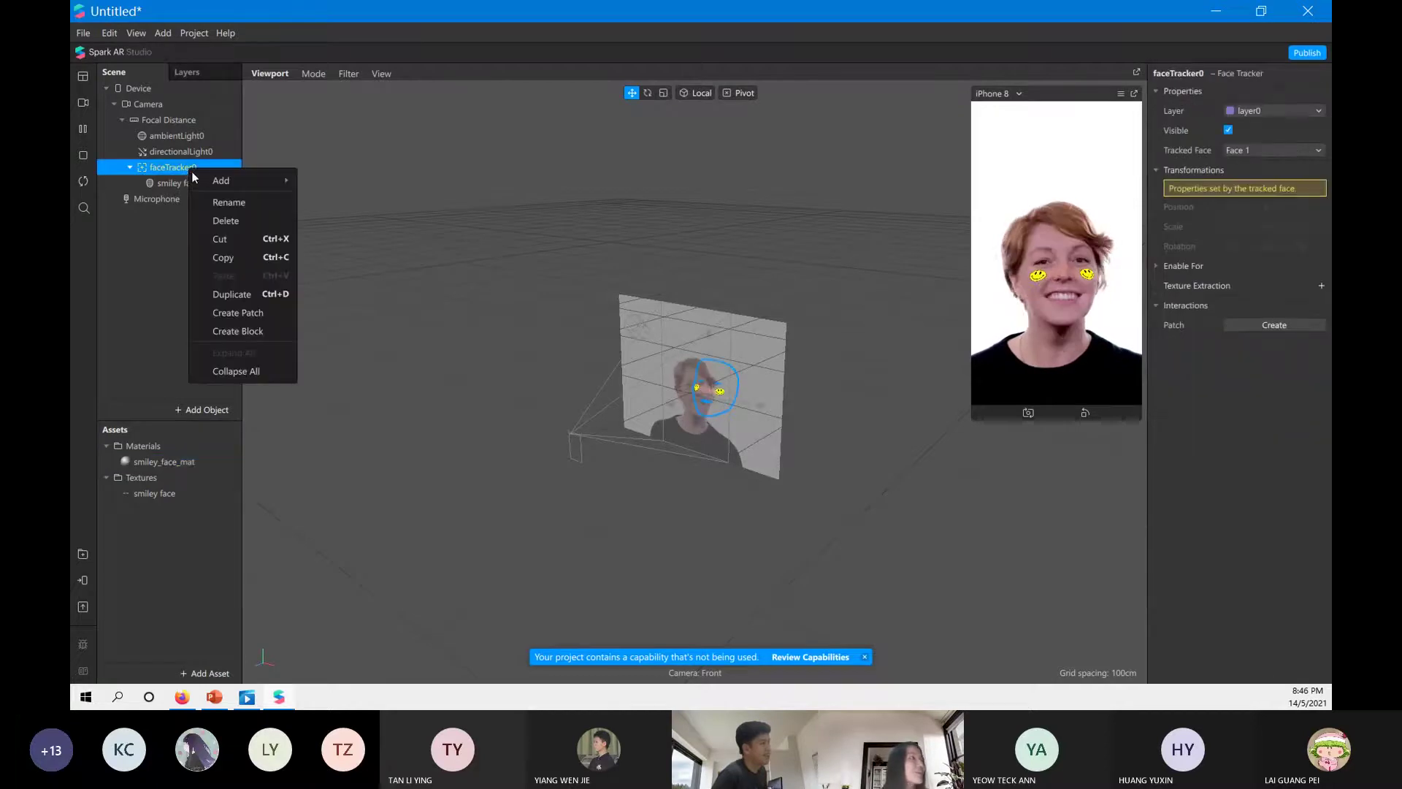
pyautogui.moveTo(200, 182)
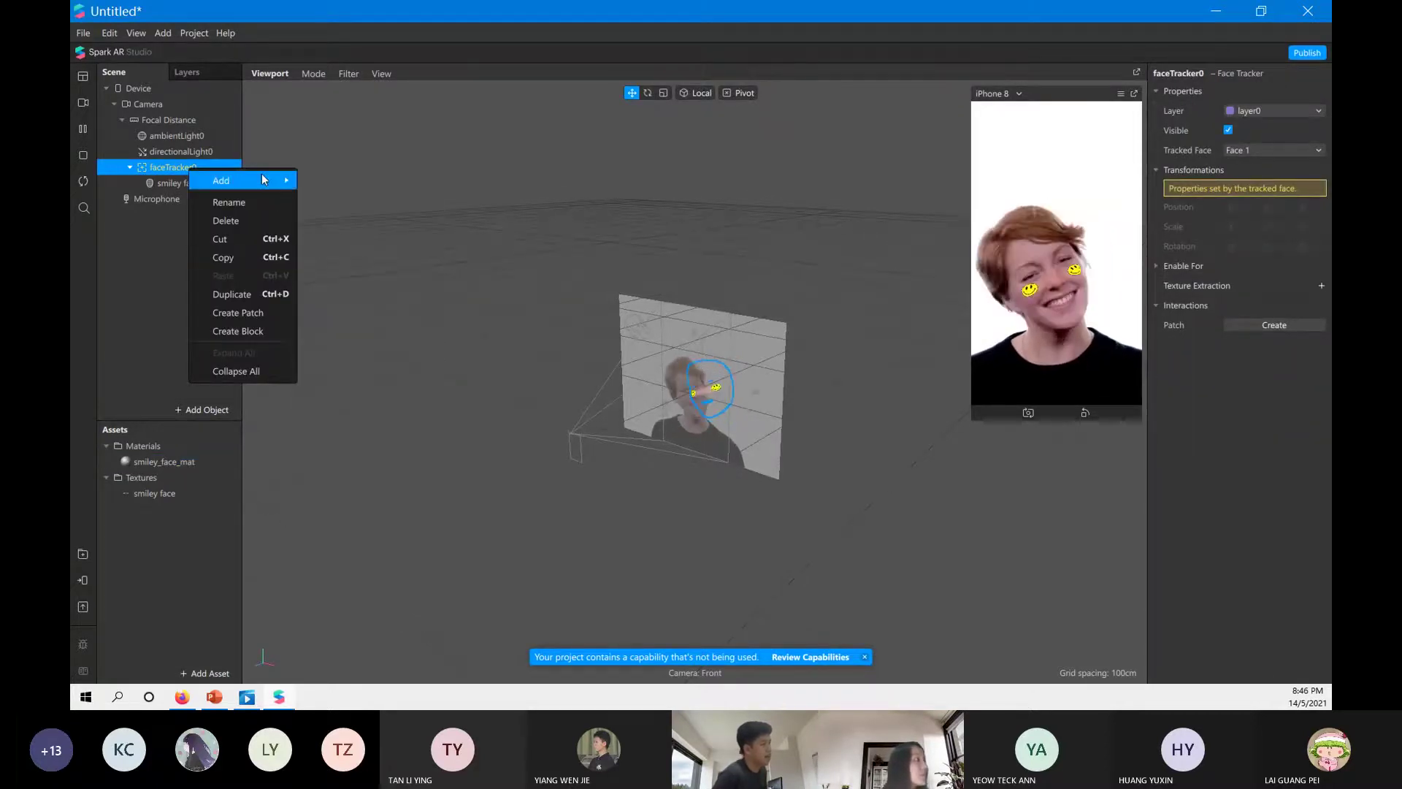
pyautogui.moveTo(278, 180)
pyautogui.click(380, 311)
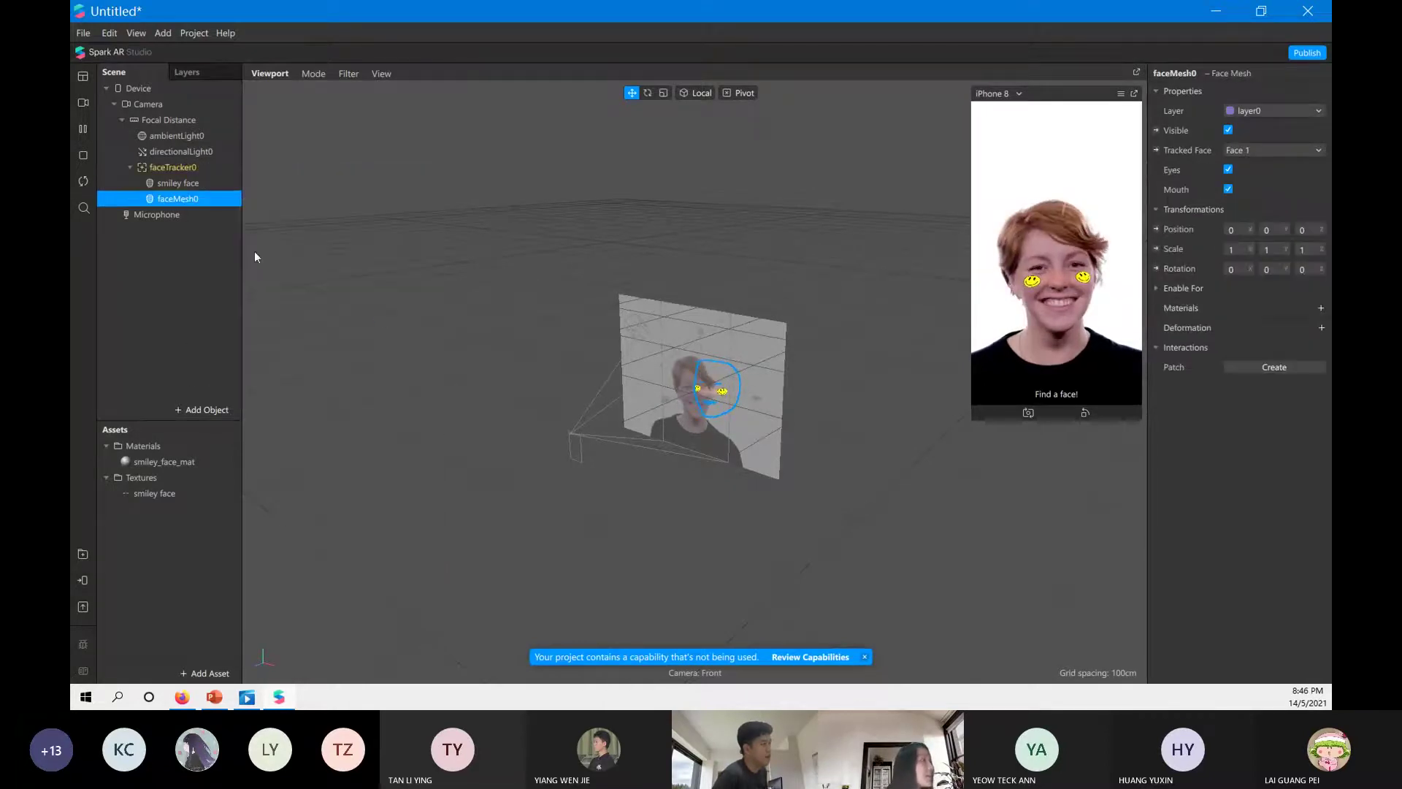
# Rename the second face mesh under the face tracker as "retouching".
pyautogui.rightClick(208, 191)
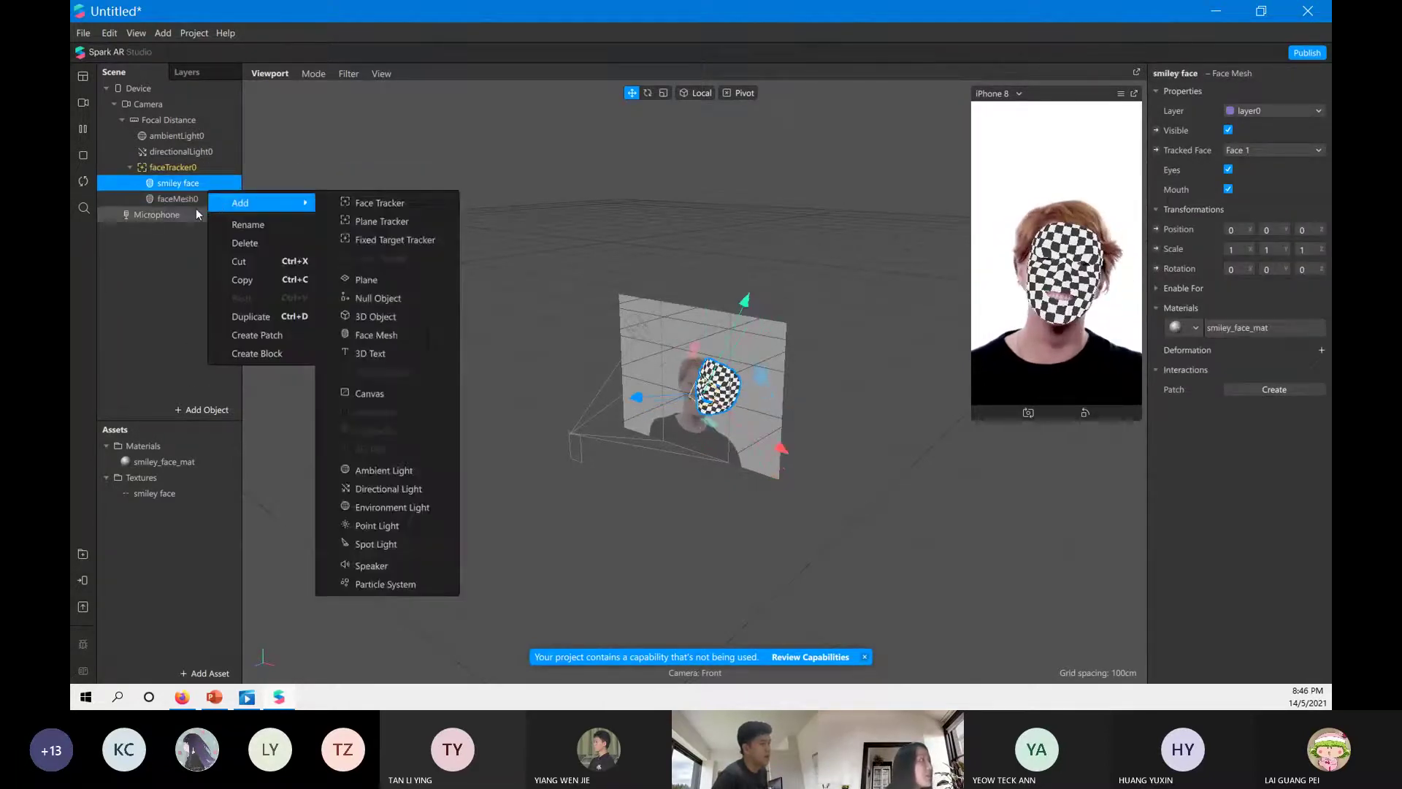
pyautogui.click(192, 198)
pyautogui.rightClick(193, 197)
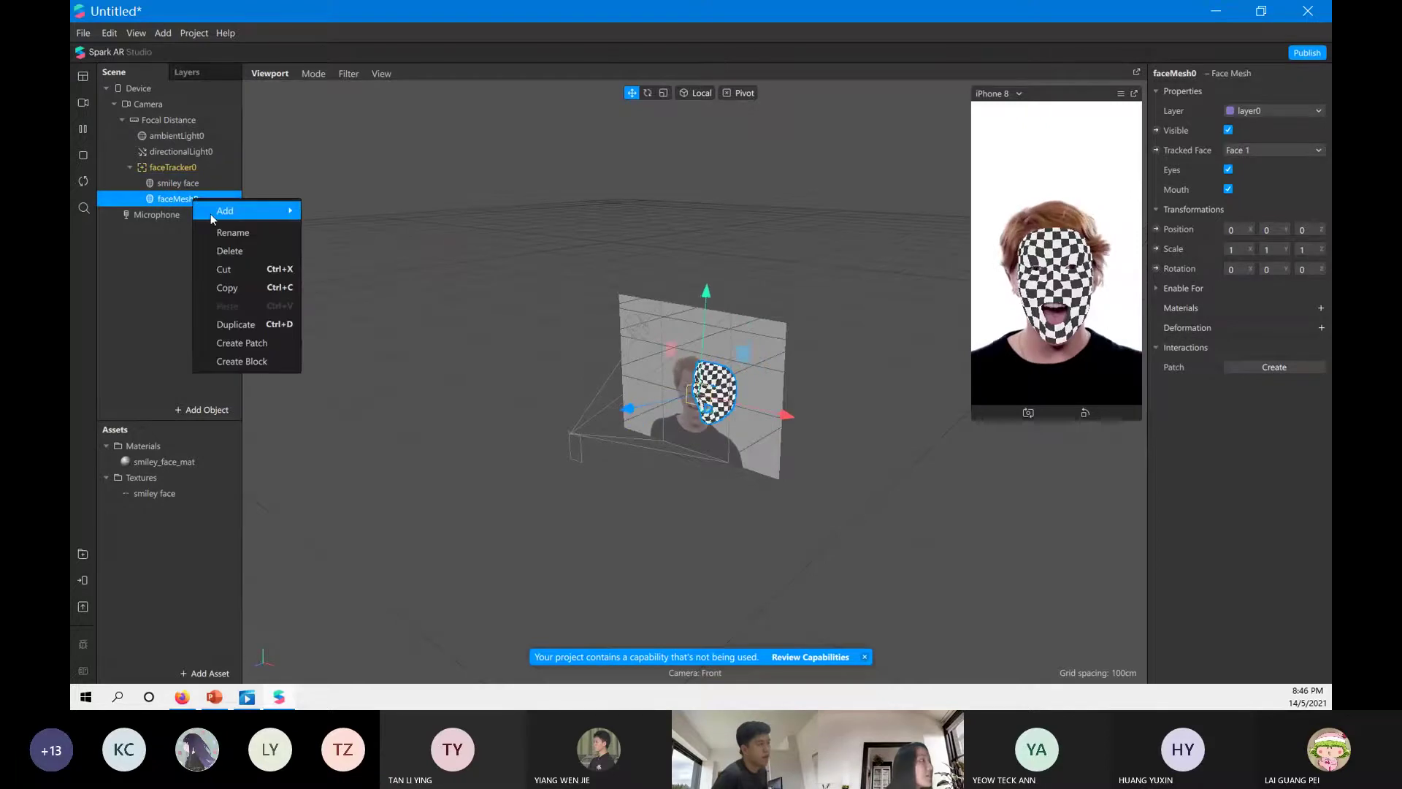
pyautogui.click(232, 235)
pyautogui.press('BackSpace')
pyautogui.write('retouching')
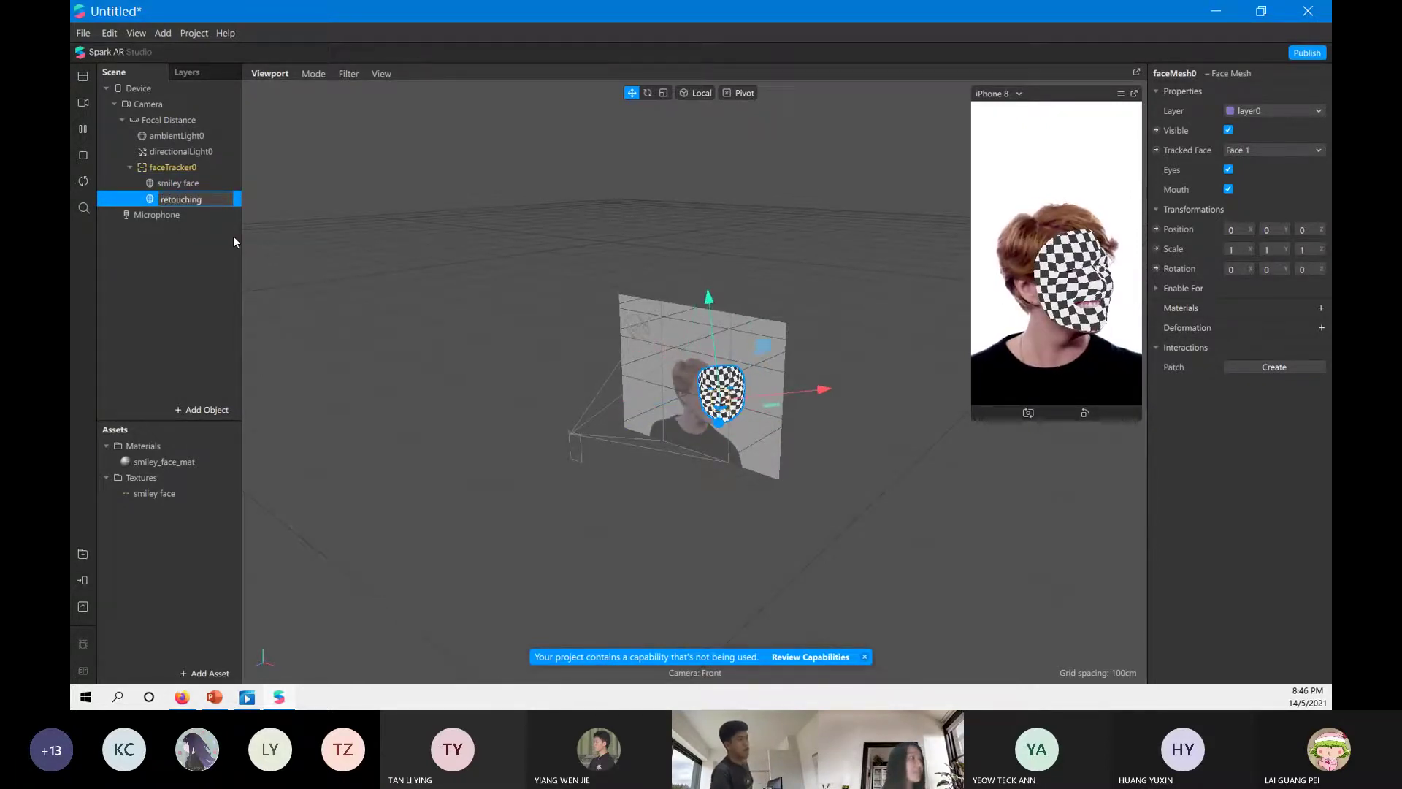
pyautogui.press('Return')
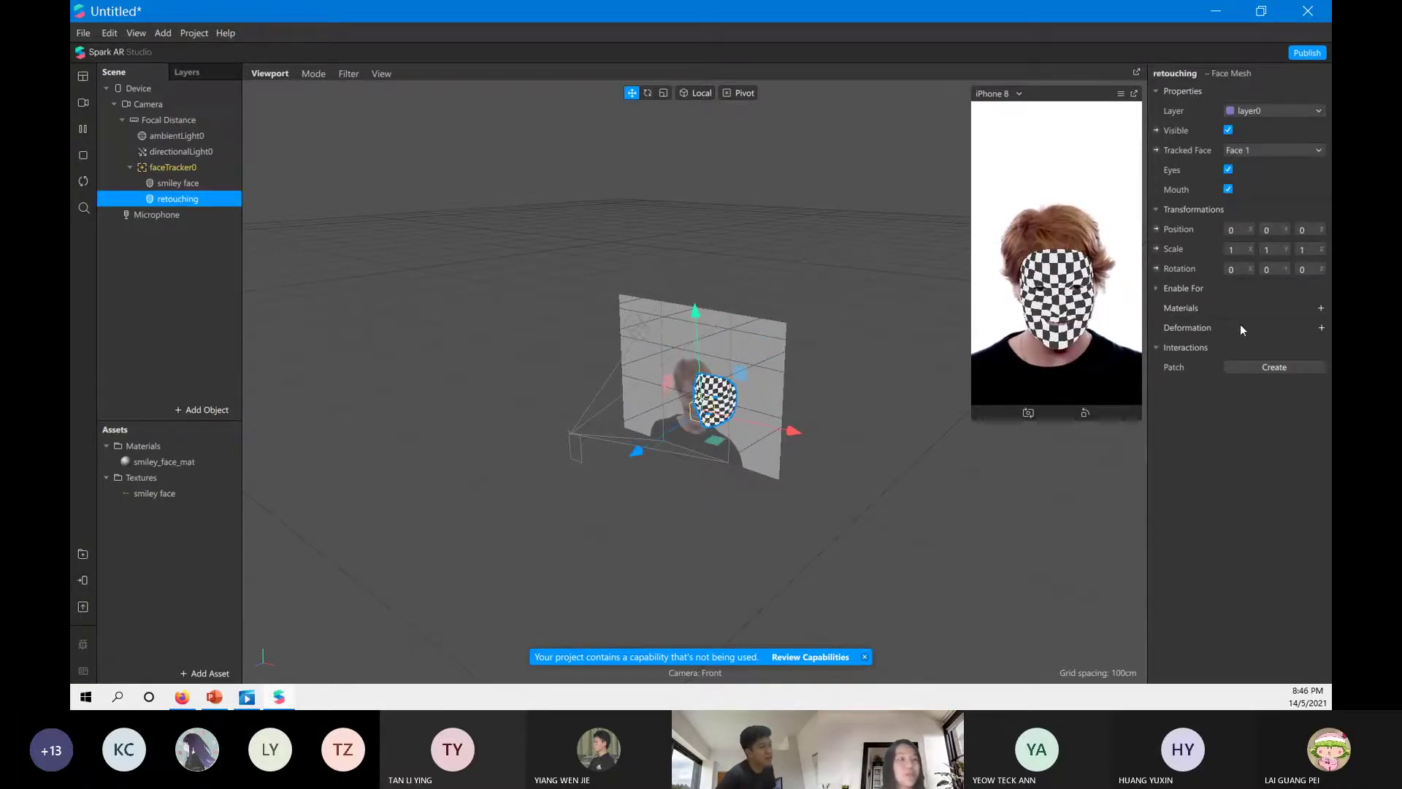
# Create a new material on the retouching mesh and rename it retoch_mat.
pyautogui.click(1320, 308)
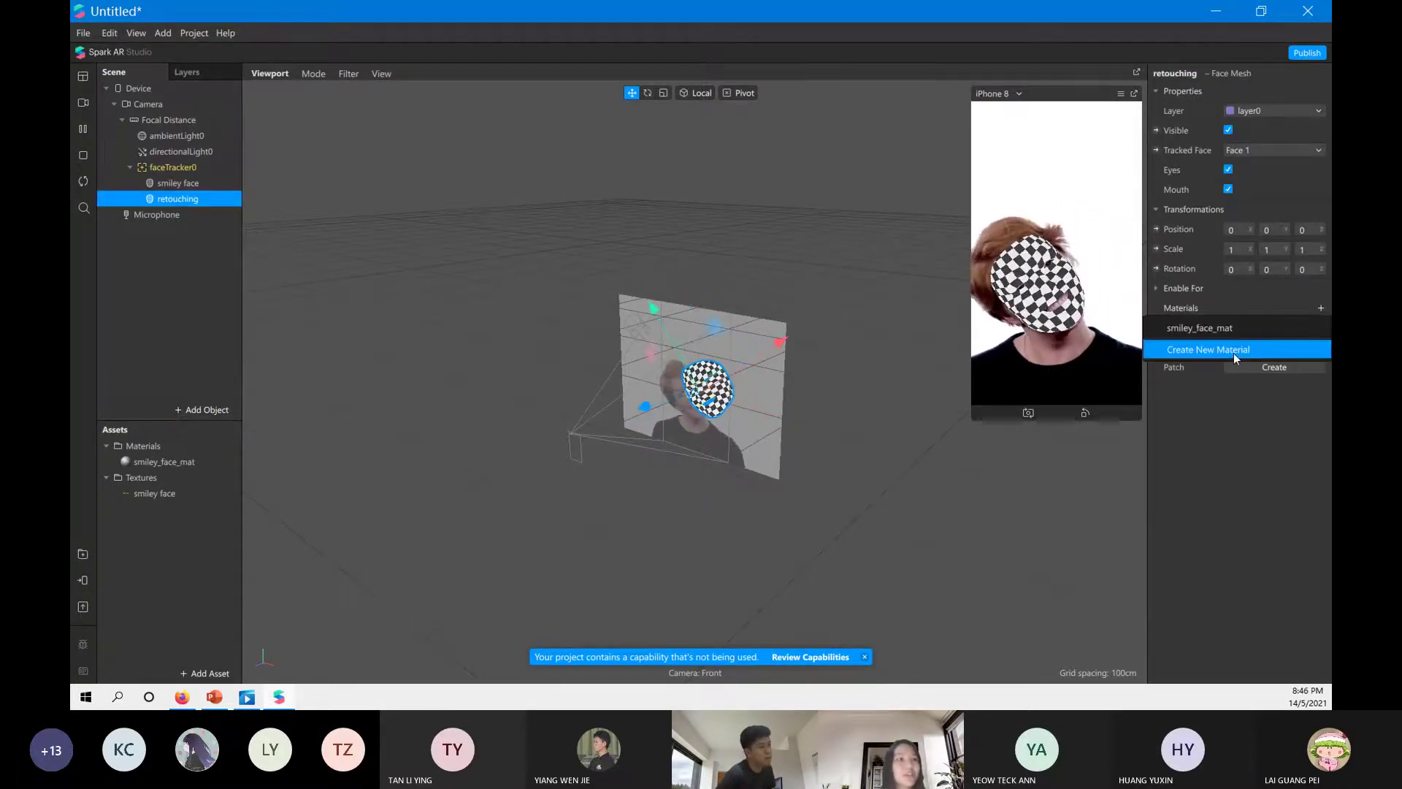
pyautogui.click(1233, 353)
pyautogui.click(146, 476)
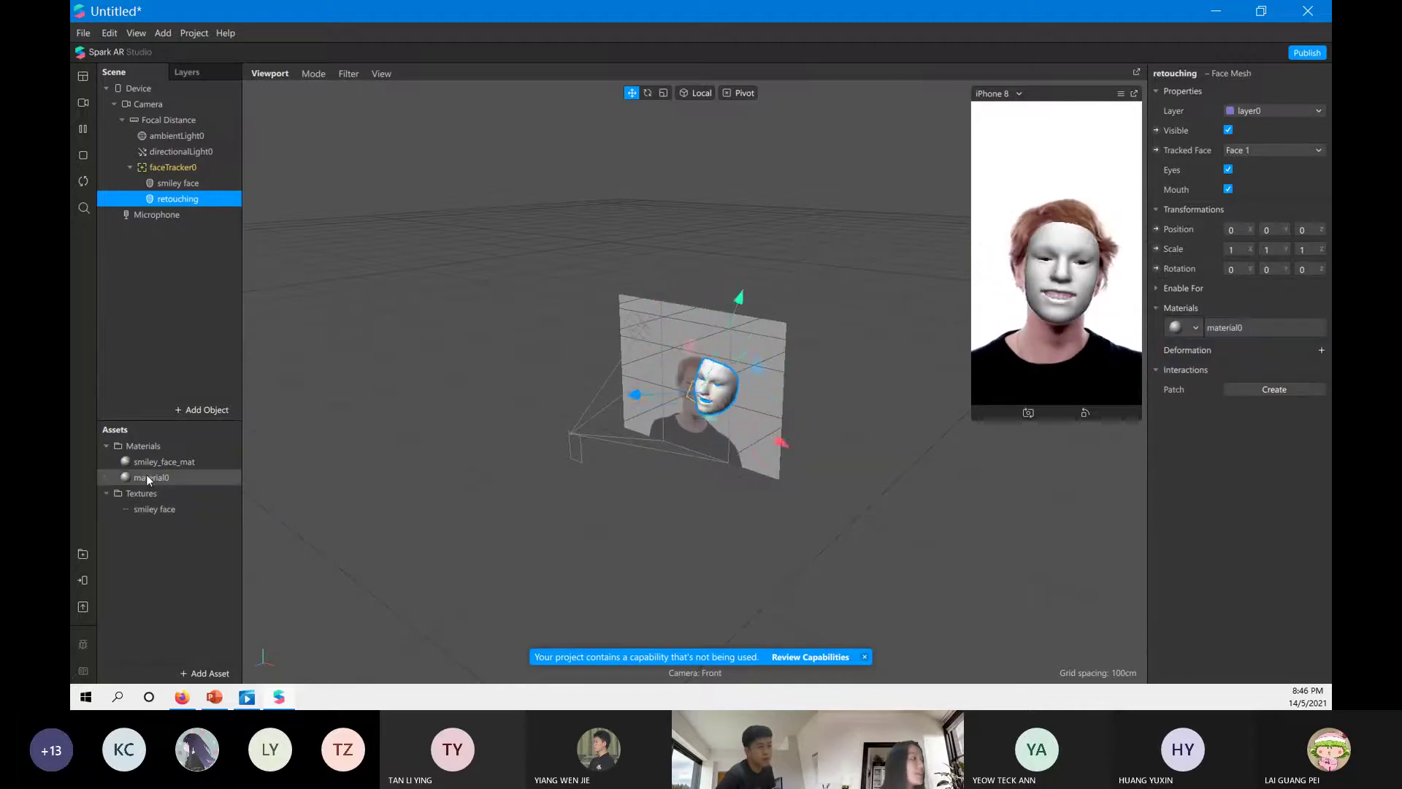
pyautogui.rightClick(146, 474)
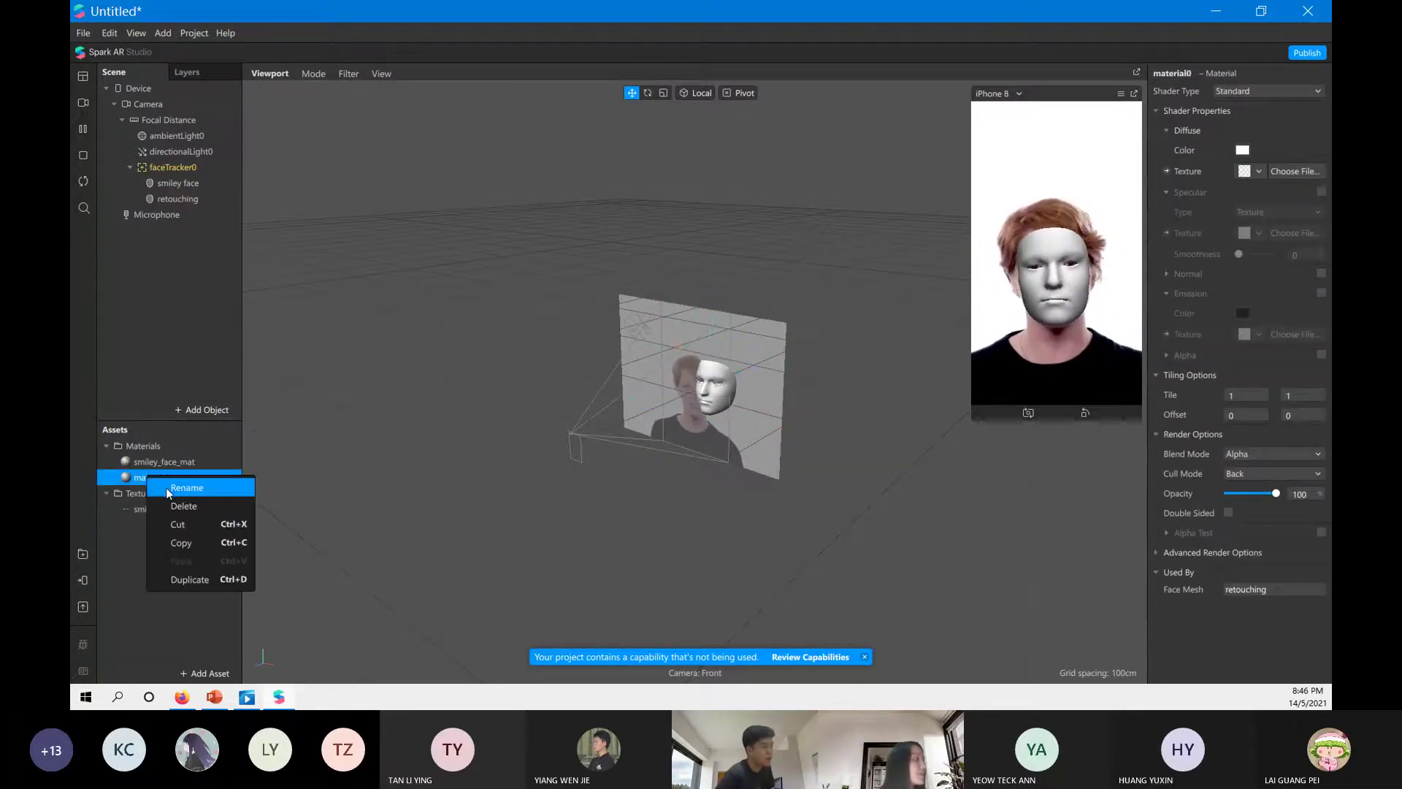
pyautogui.click(166, 488)
pyautogui.write('face')
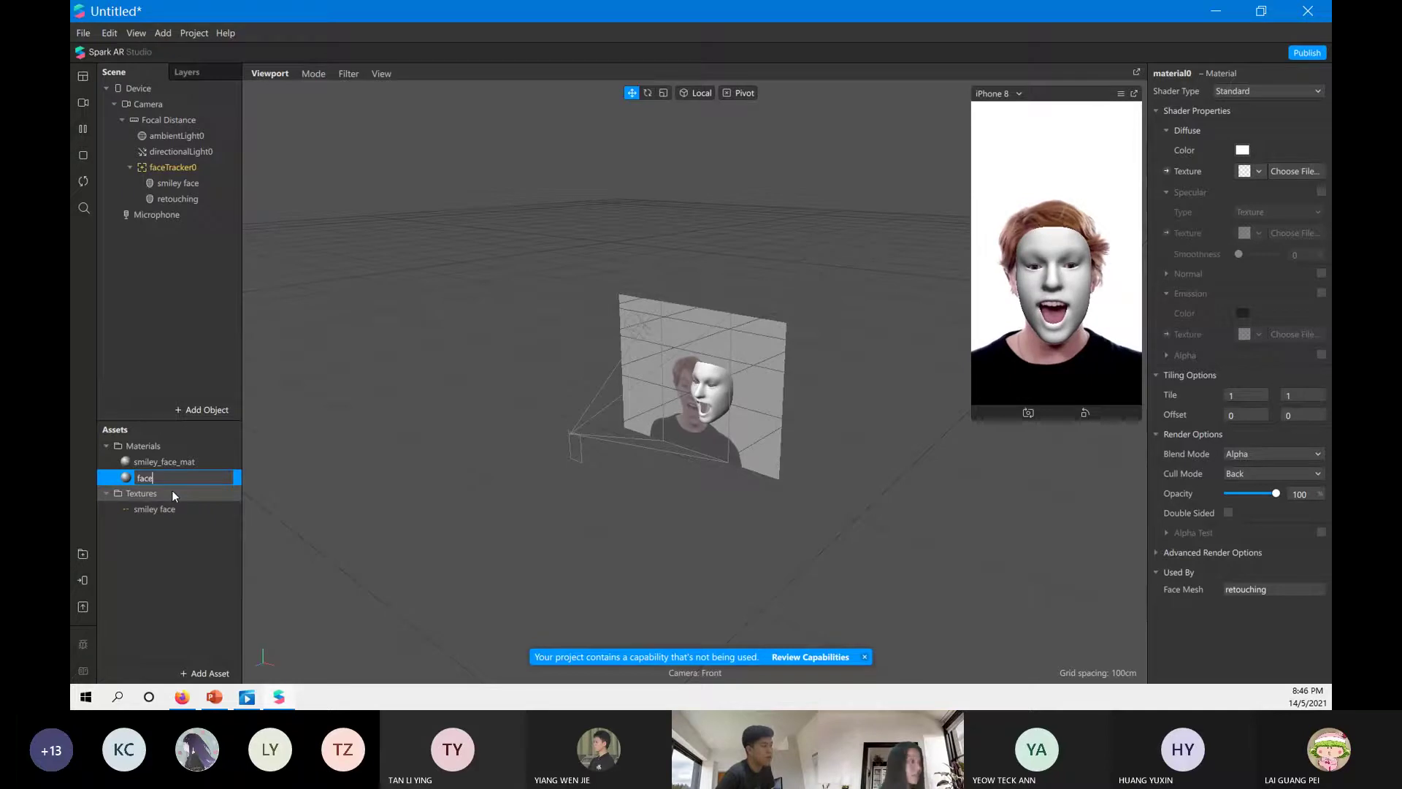
pyautogui.press('BackSpace')
pyautogui.press('BackSpace')
pyautogui.press('BackSpace')
pyautogui.press('BackSpace')
pyautogui.write('re')
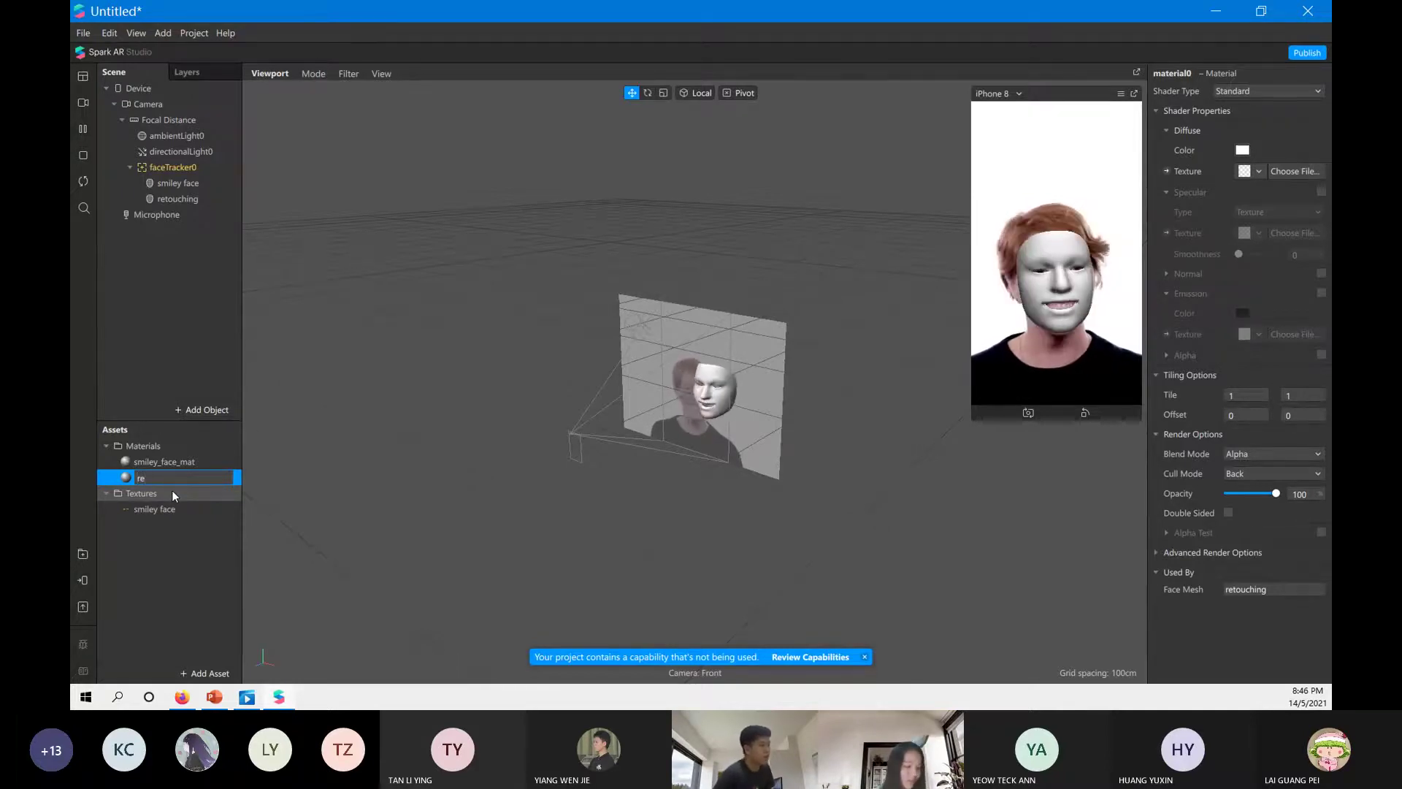
pyautogui.write('toch_mat')
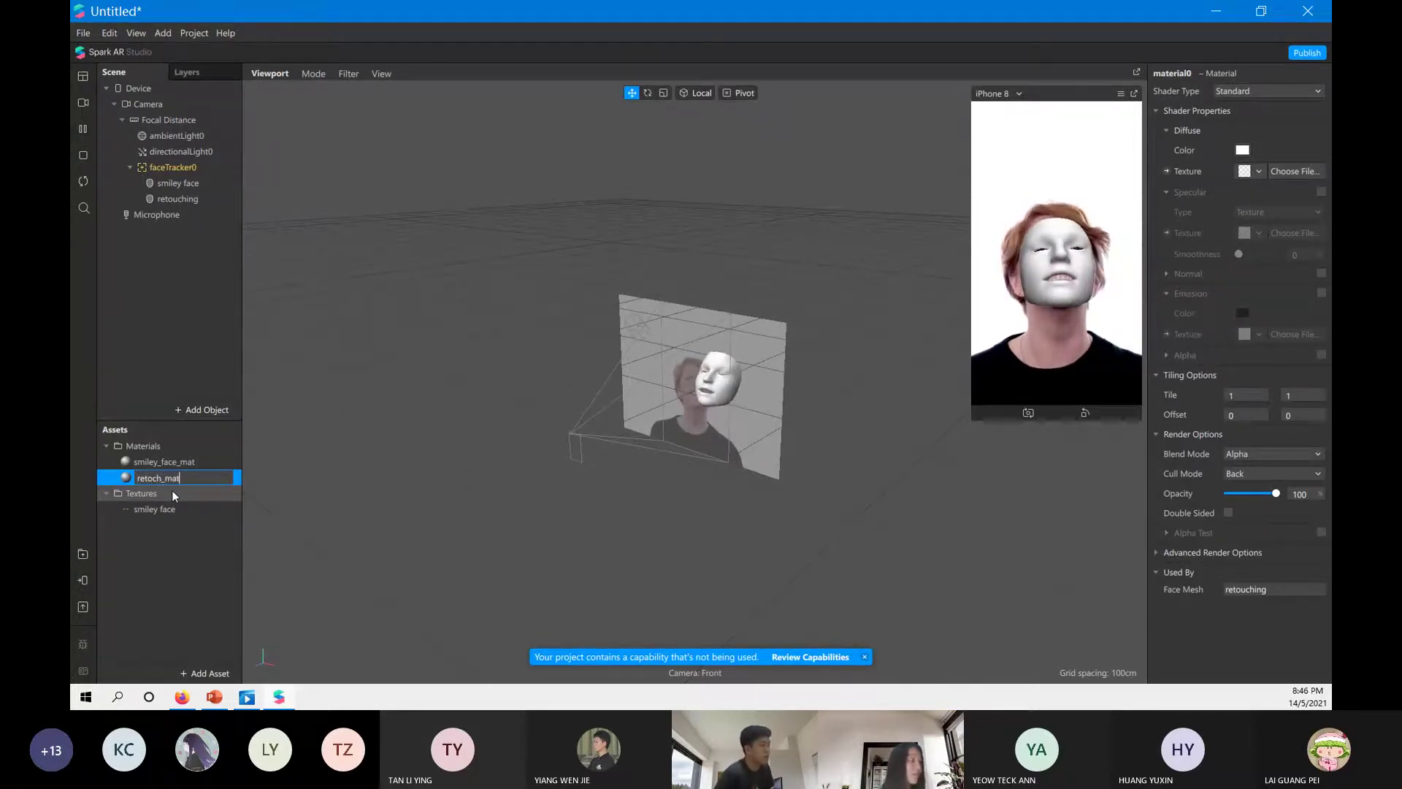
pyautogui.press('Return')
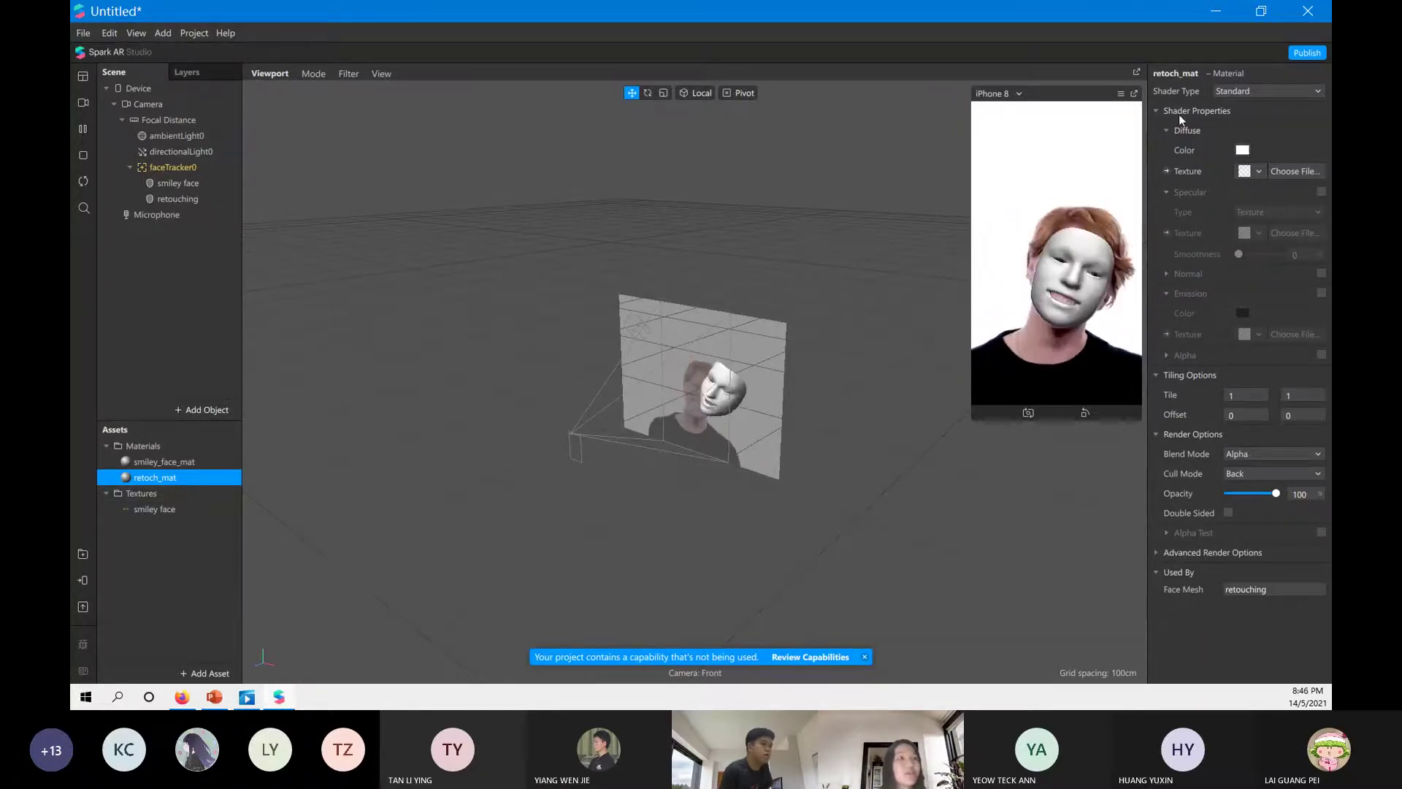
# Set the shader type of retoch_mat to Retouching and its skin smoothing to 100%.
pyautogui.click(1281, 91)
pyautogui.click(1261, 171)
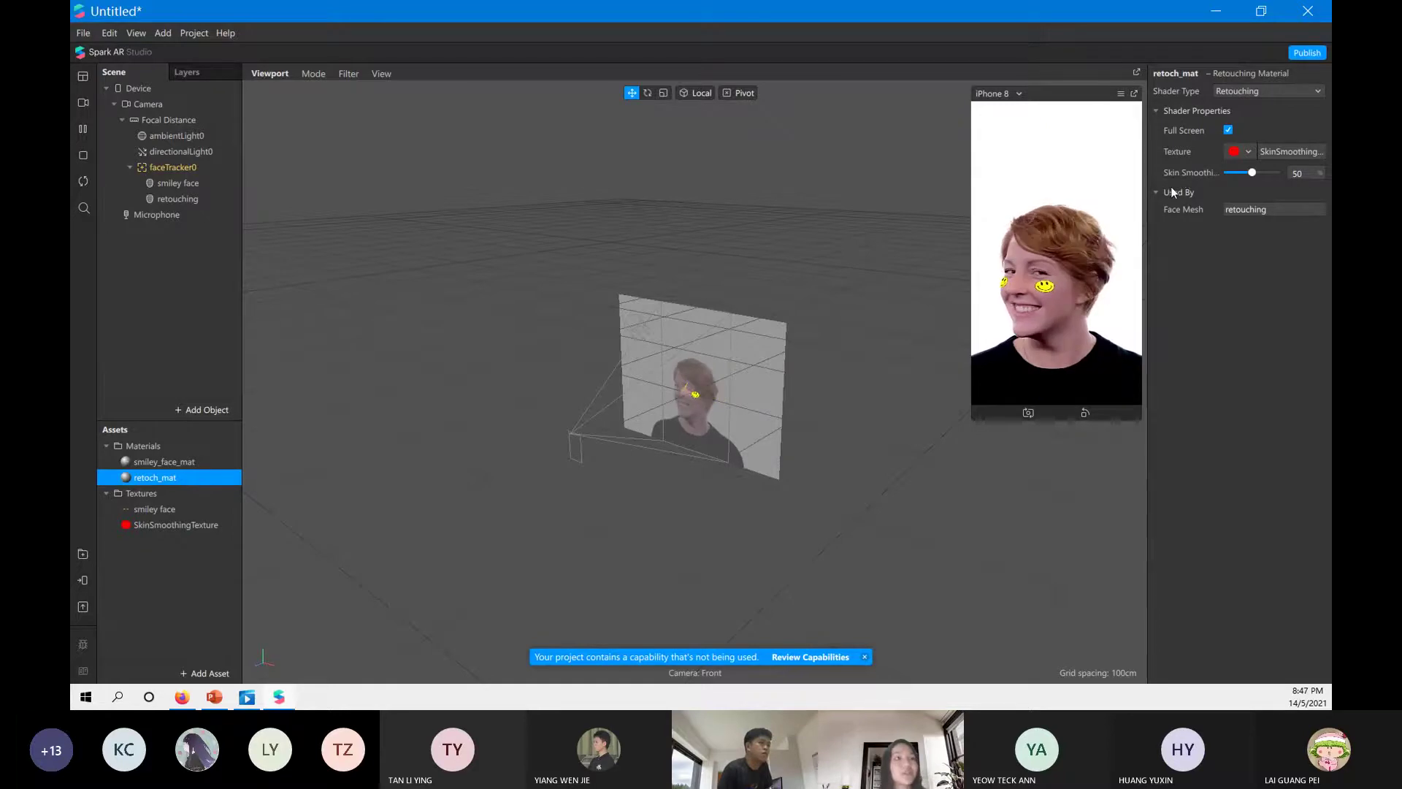
pyautogui.click(1245, 173)
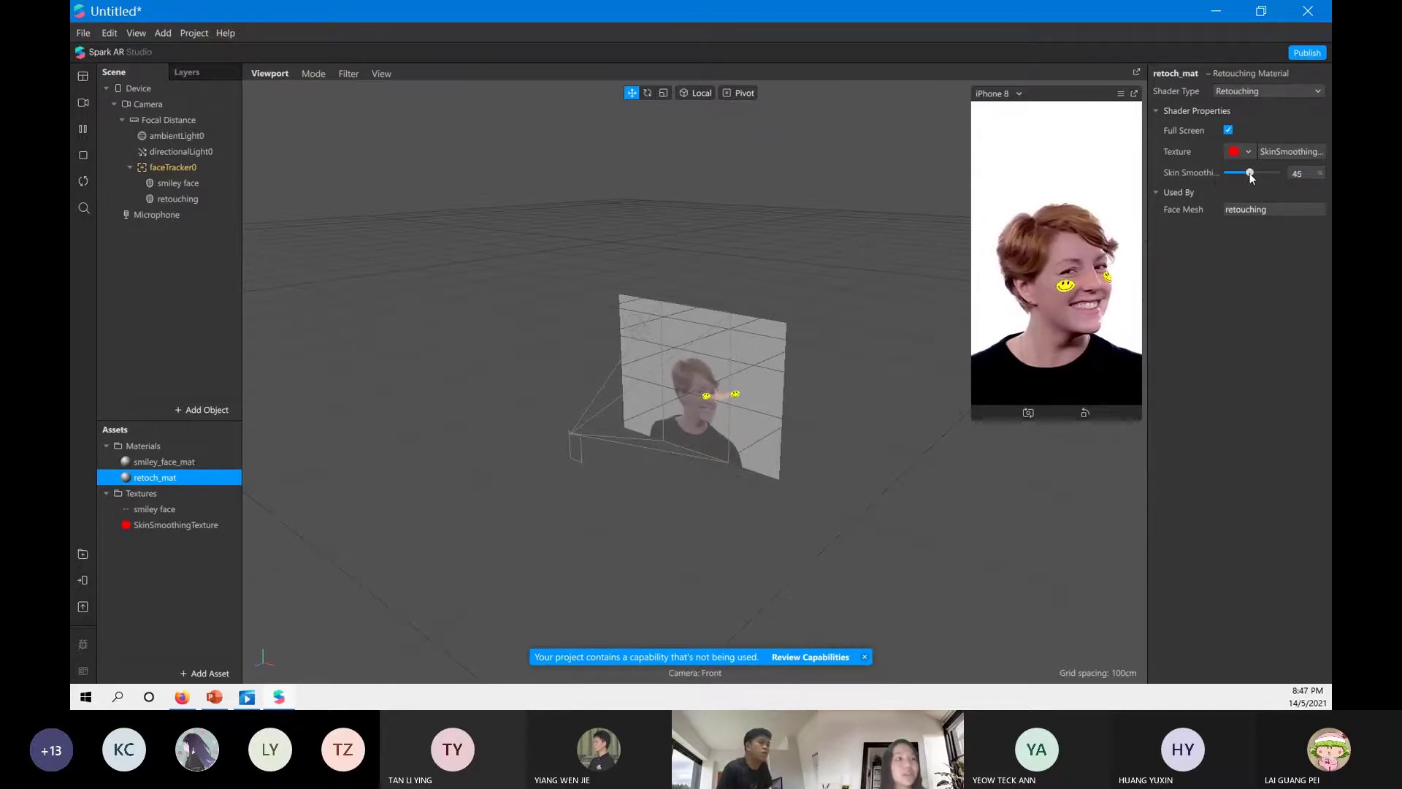
pyautogui.moveTo(1245, 173); pyautogui.dragTo(1278, 173)
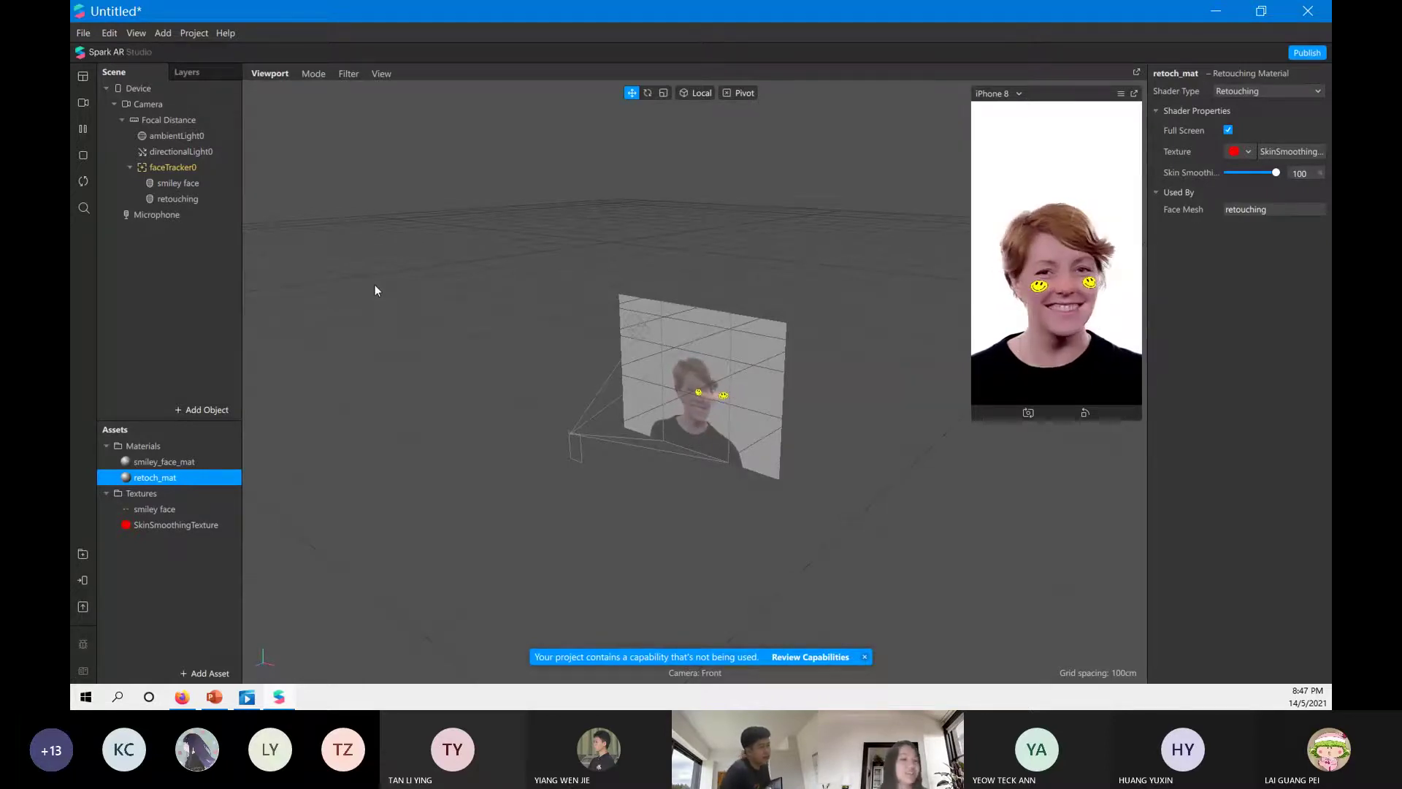
# Add a third Face Mesh as a child of the face tracker and rename it "fascedistortion".
pyautogui.rightClick(219, 171)
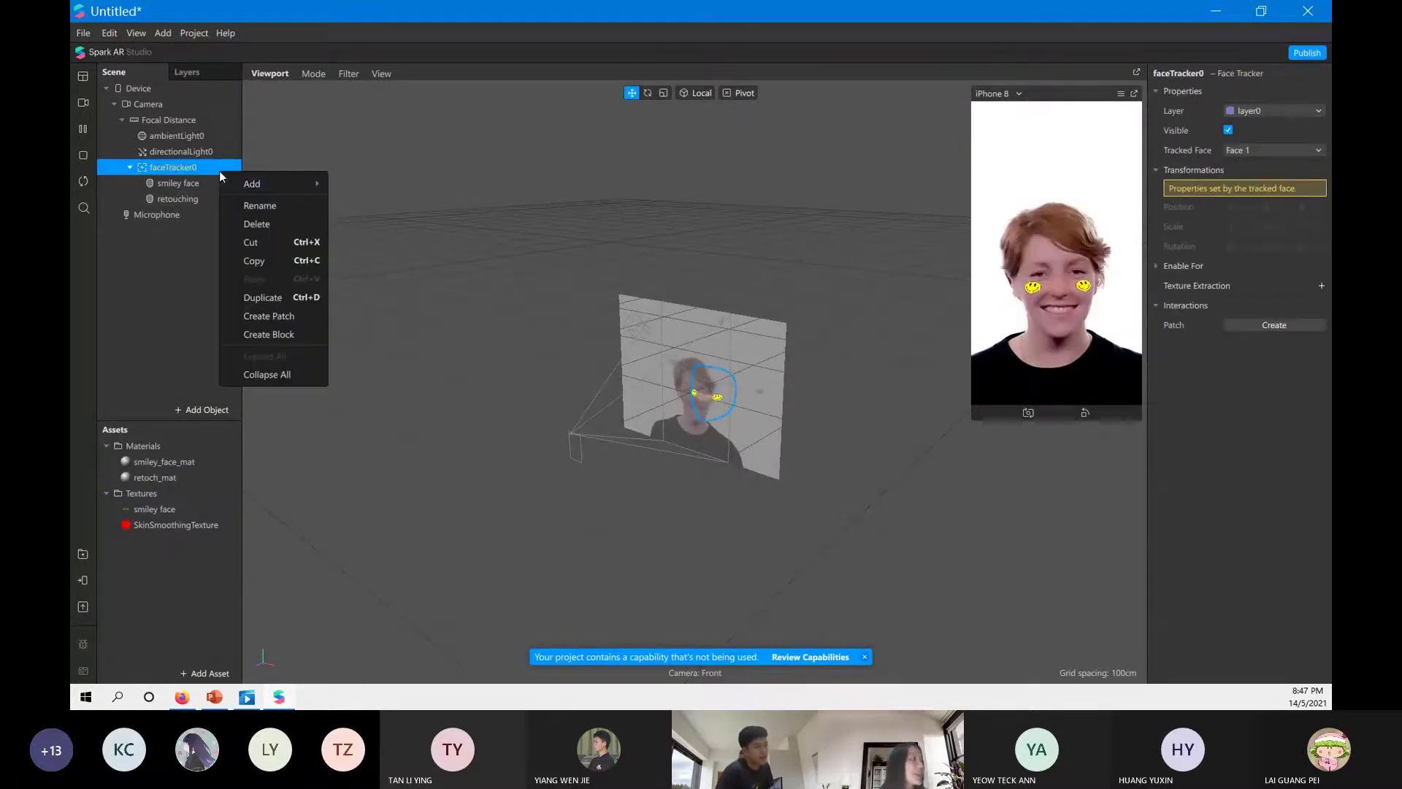
pyautogui.moveTo(232, 182)
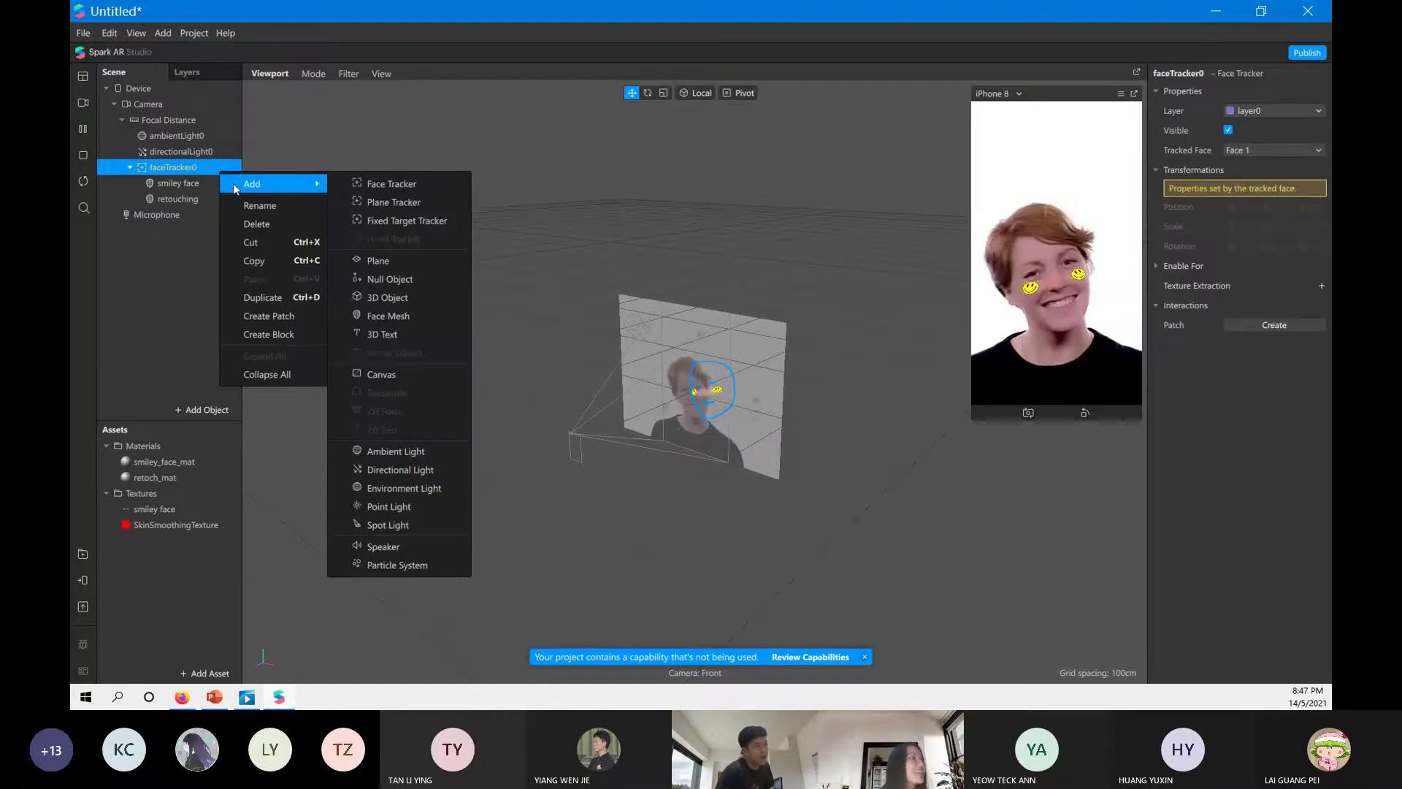
pyautogui.click(389, 315)
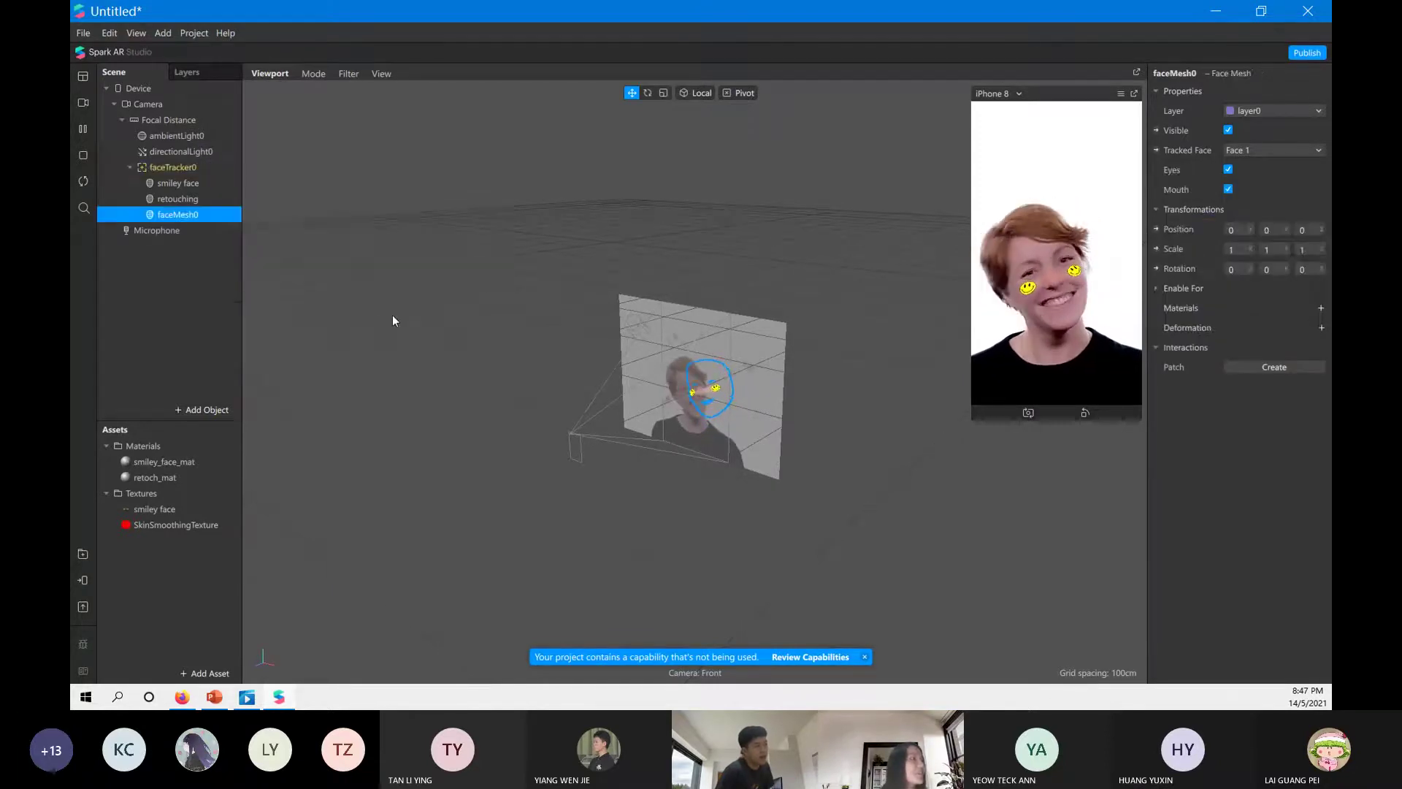
pyautogui.rightClick(198, 216)
pyautogui.click(228, 251)
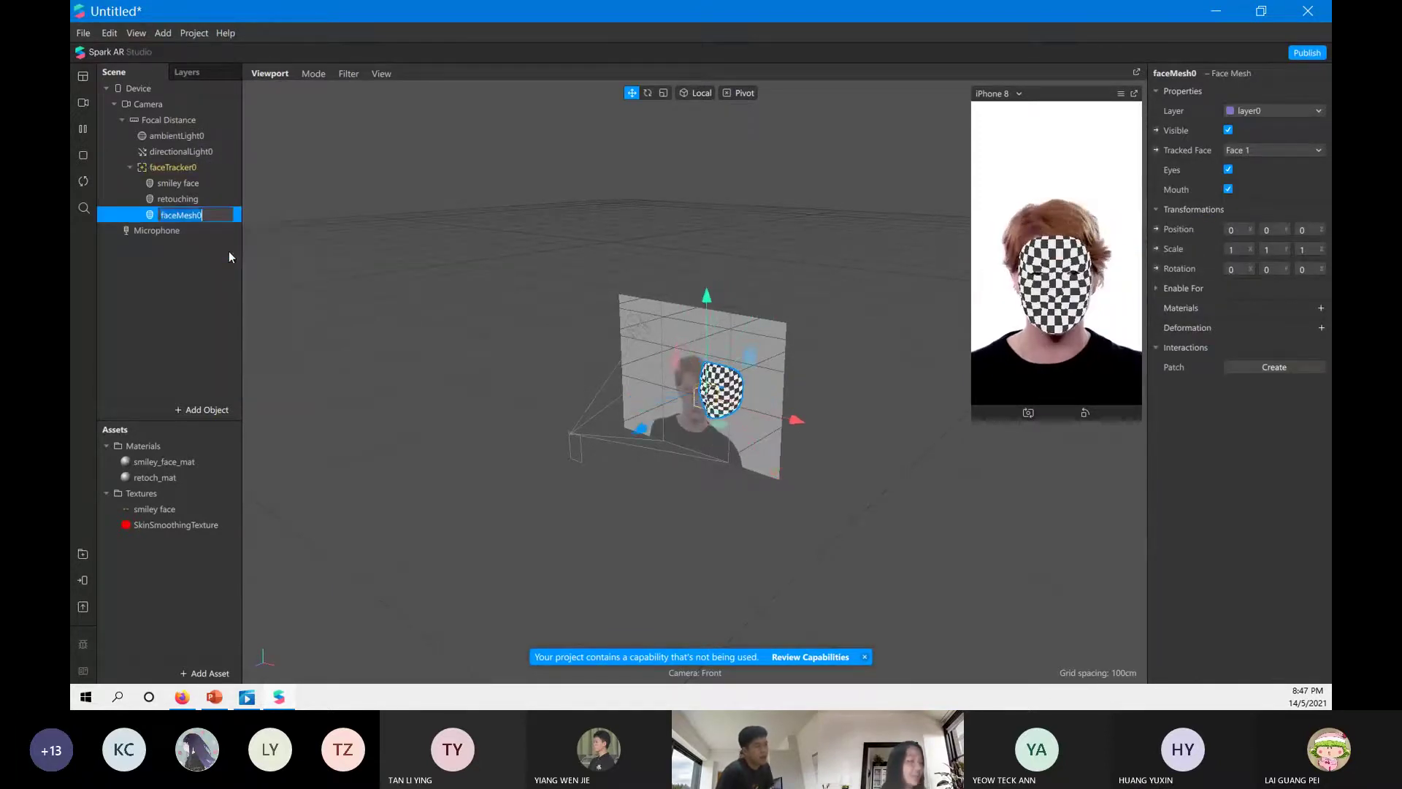
pyautogui.write('fasce')
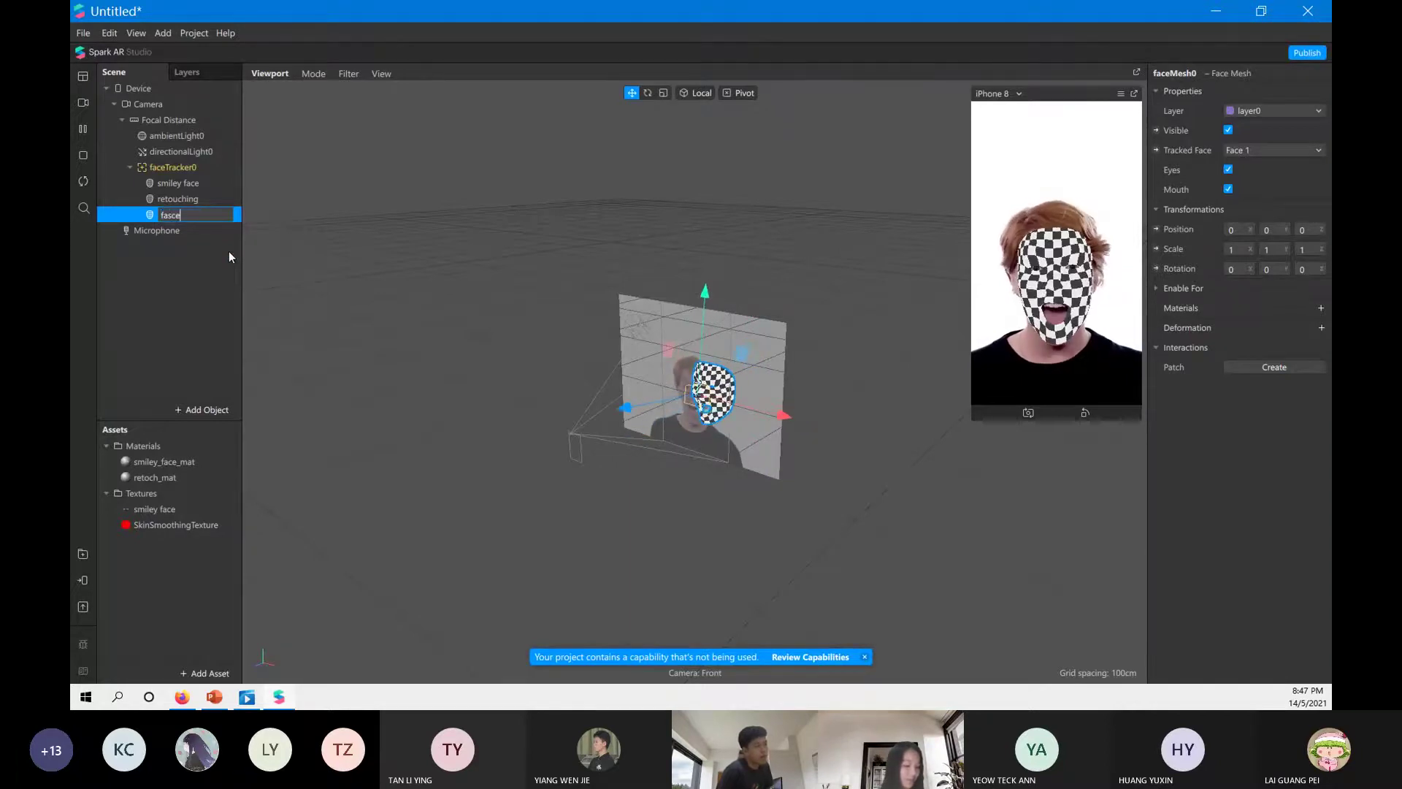
pyautogui.write('distortio')
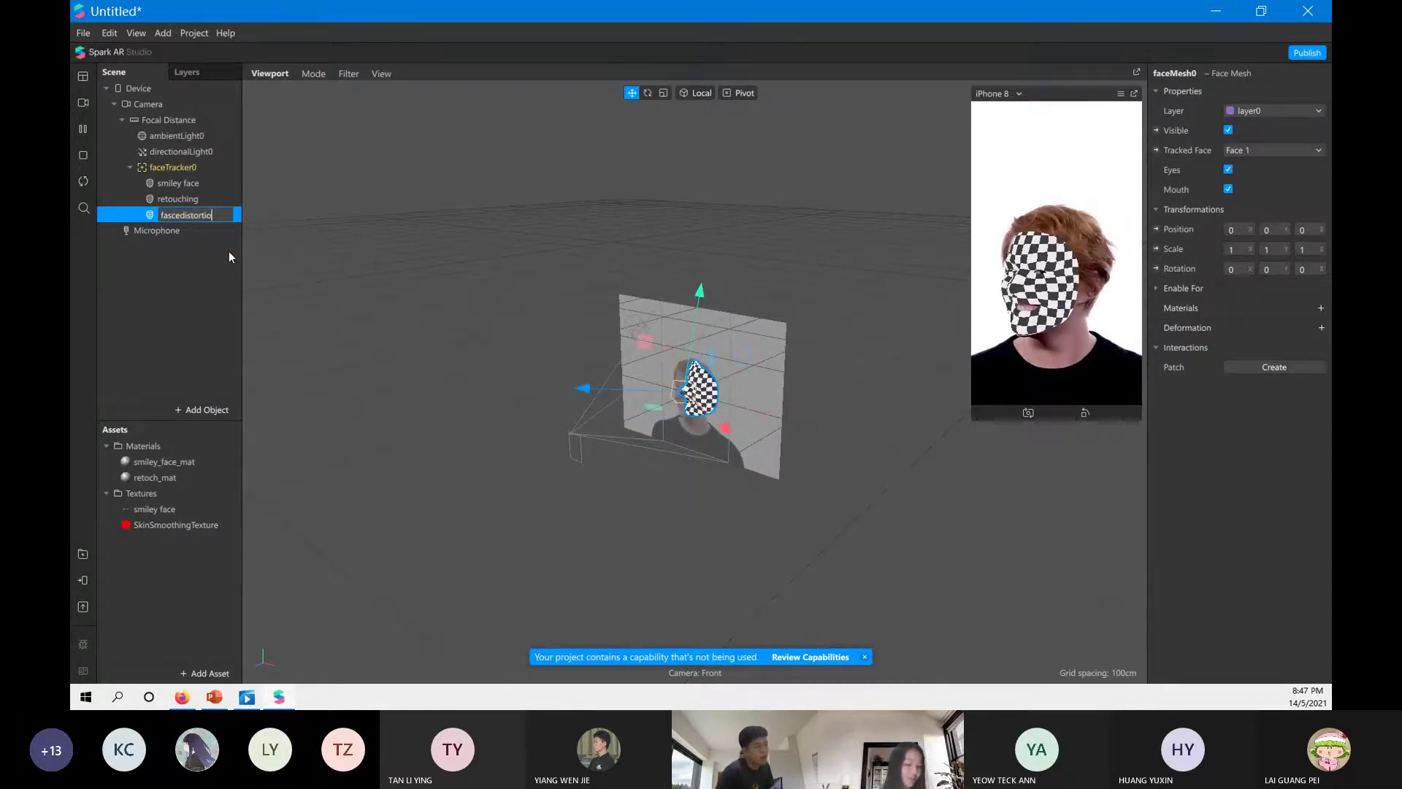
pyautogui.write('n')
pyautogui.press('Return')
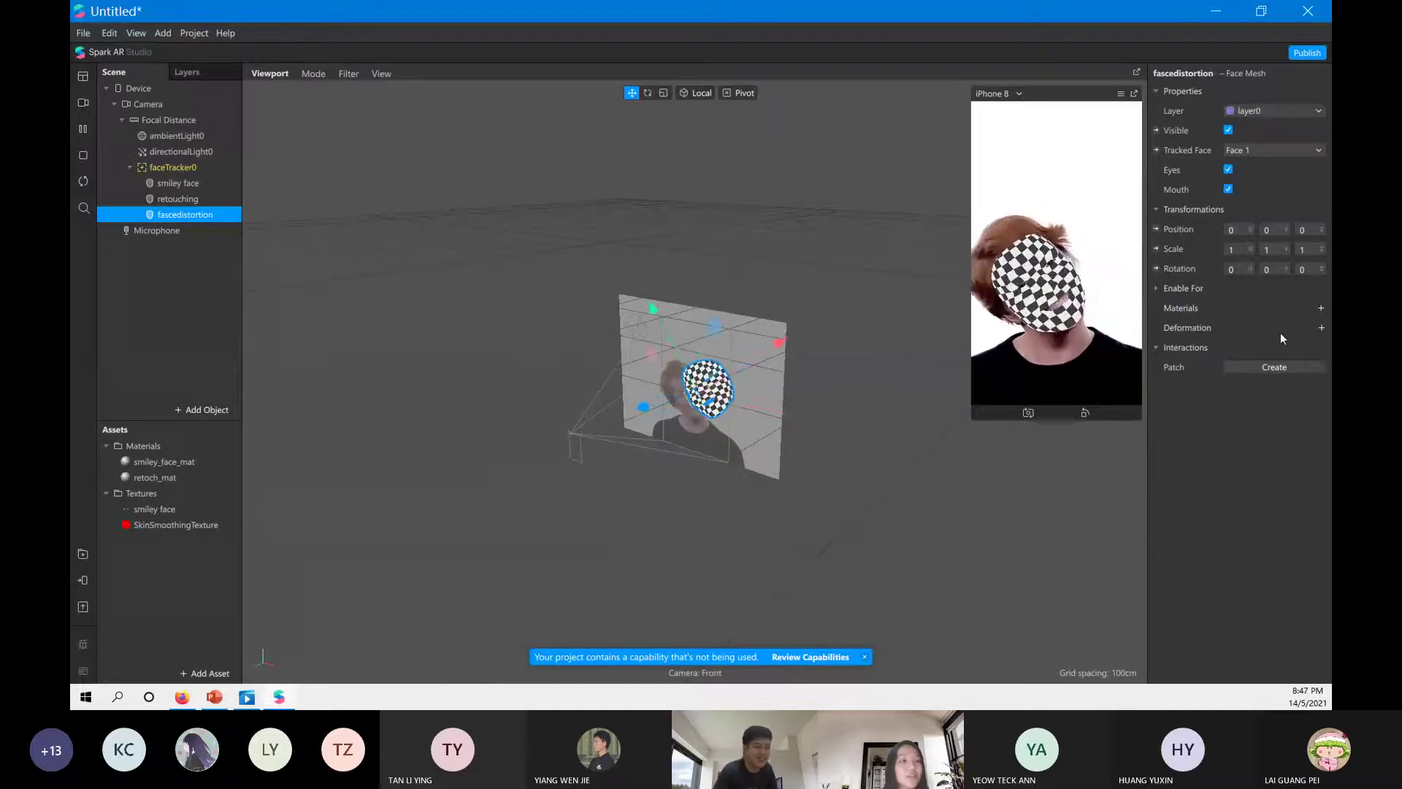
# Import the faceDistortionPack object from the Smiley_face_test objects folder as the deformation of the fascedistortion mesh.
pyautogui.click(1320, 328)
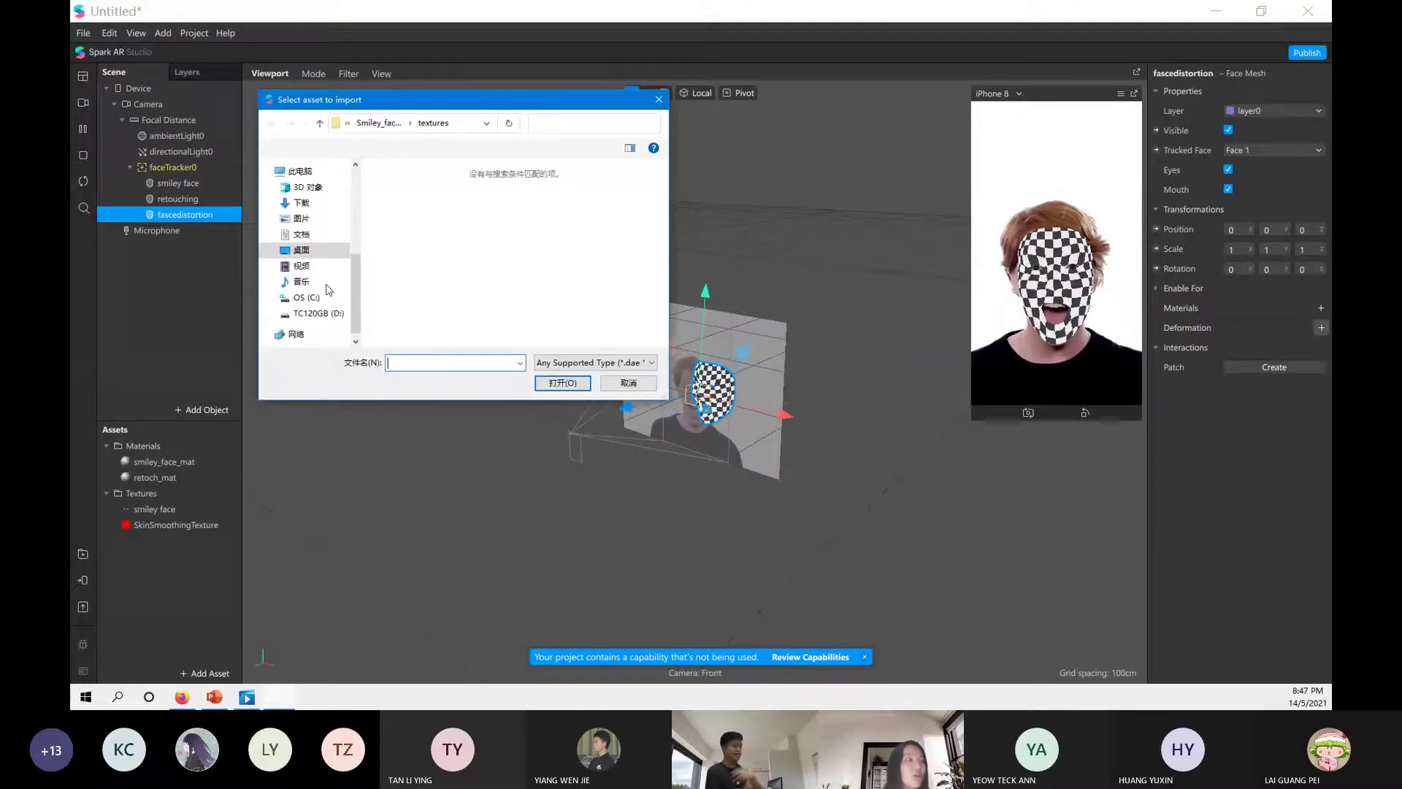
pyautogui.click(371, 127)
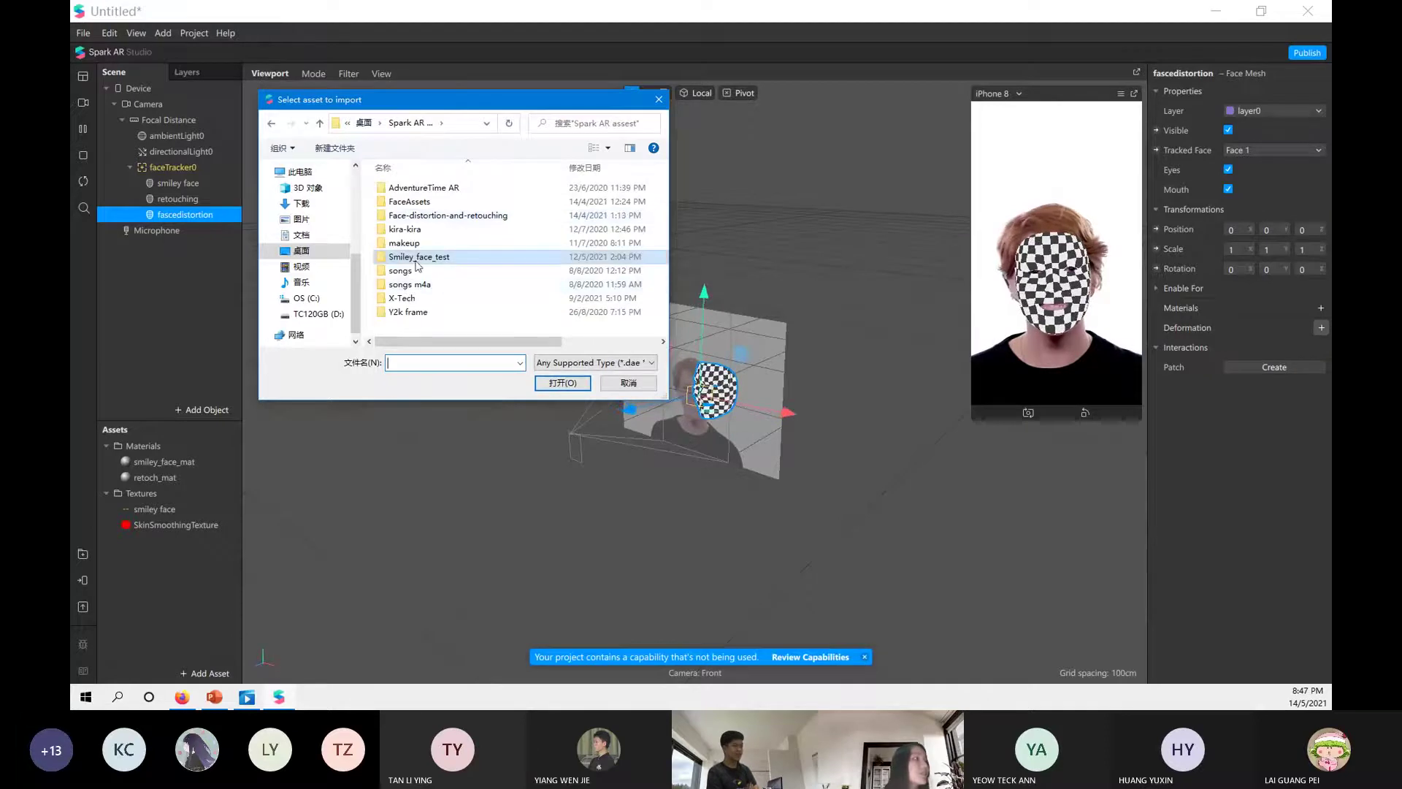
pyautogui.doubleClick(413, 257)
pyautogui.click(402, 188)
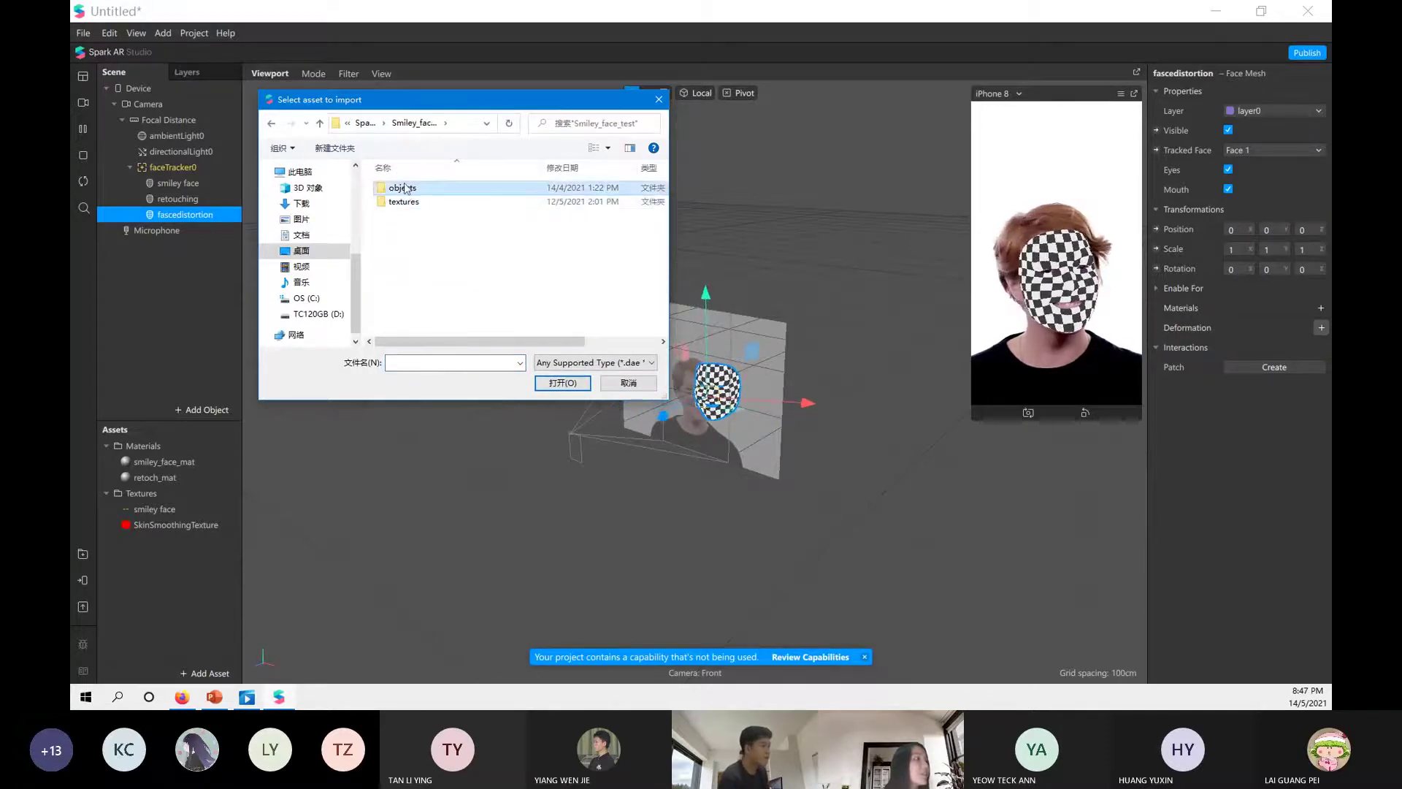
pyautogui.doubleClick(402, 188)
pyautogui.doubleClick(408, 188)
pyautogui.click(407, 189)
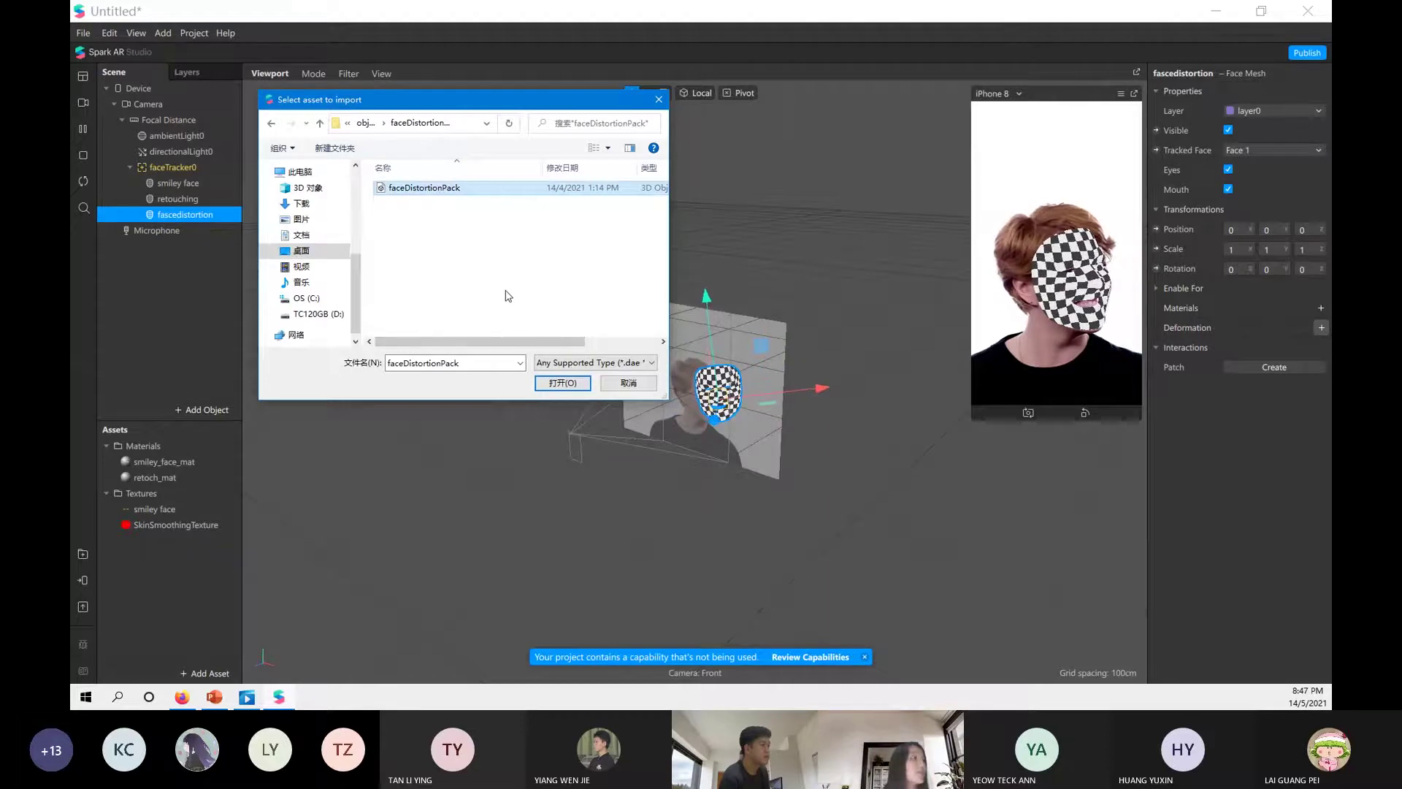
pyautogui.click(552, 387)
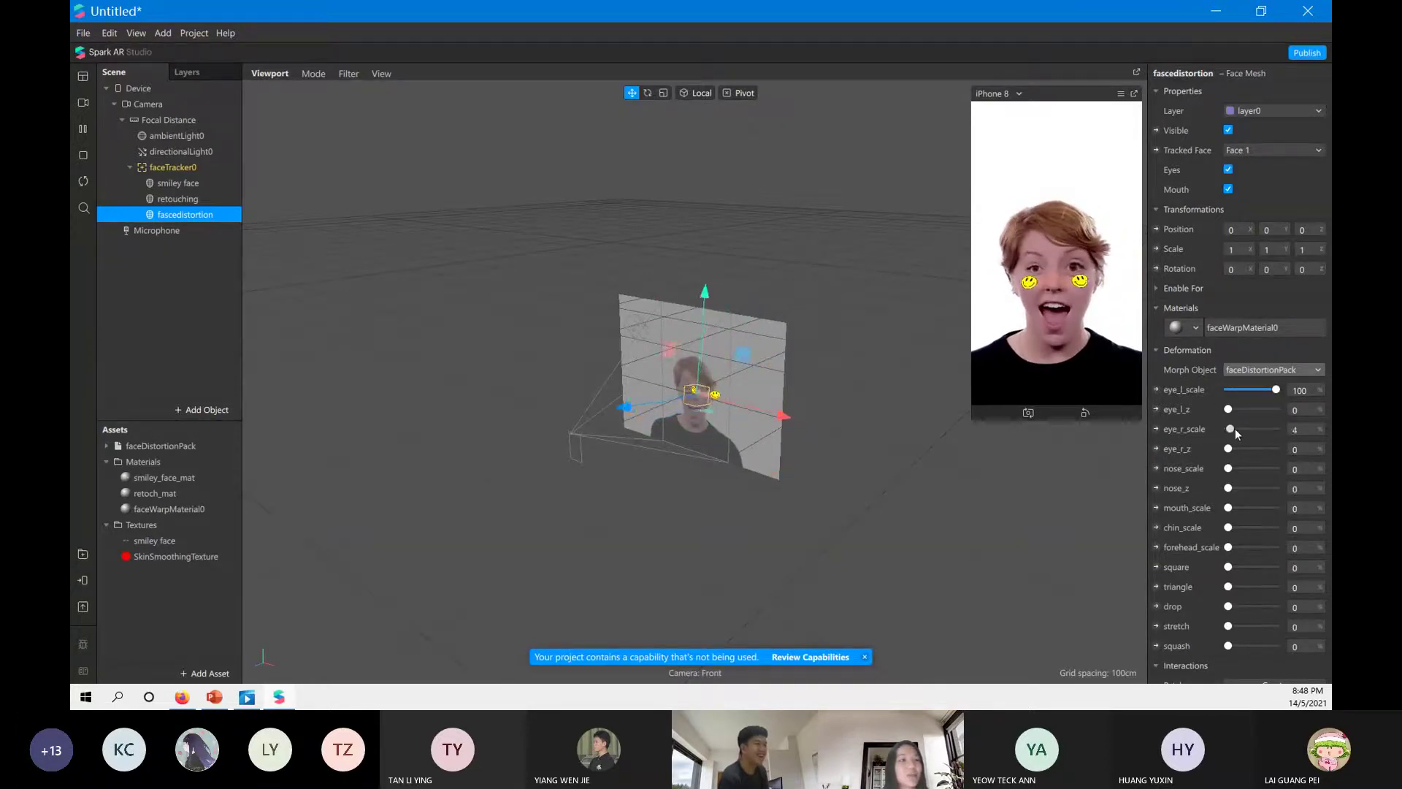
# Set the eye_l_scale and eye_r_scale deformations to 100% and nose_z to 41%.
pyautogui.moveTo(1231, 428); pyautogui.dragTo(1287, 429)
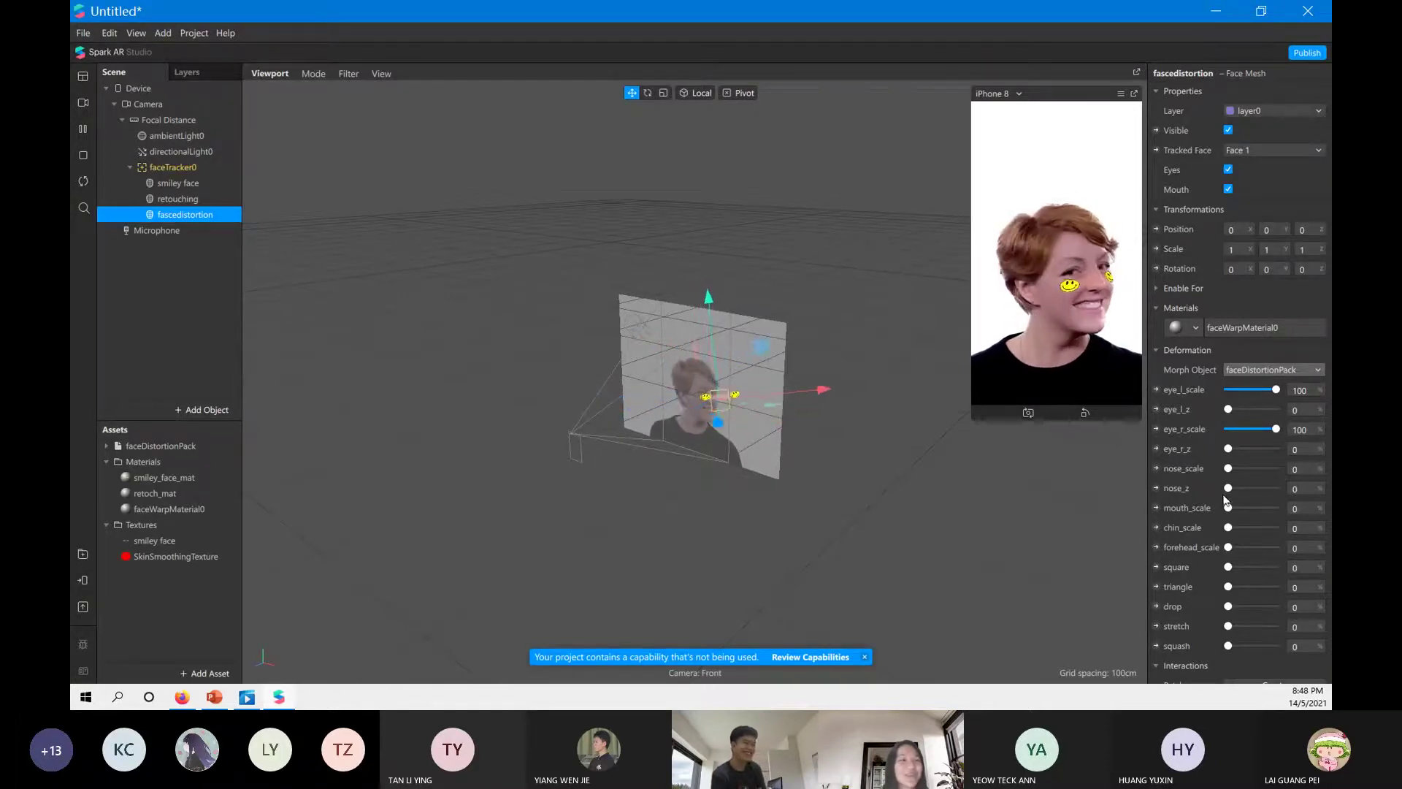
pyautogui.moveTo(1228, 487); pyautogui.dragTo(1247, 490)
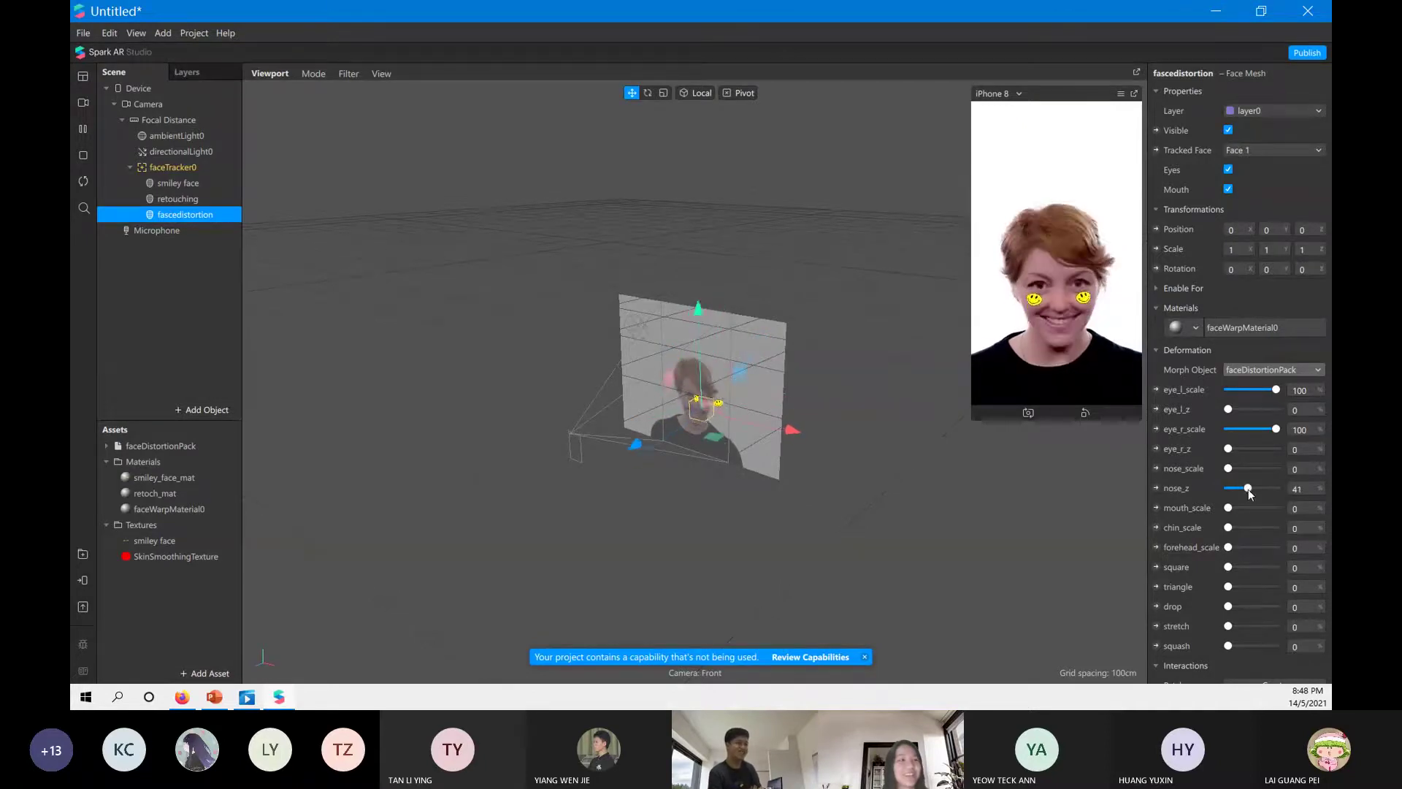
# Try out the squash, stretch, drop and triangle deformations on the face, and reset all four to 0.
pyautogui.scroll(-1, 1206, 601)
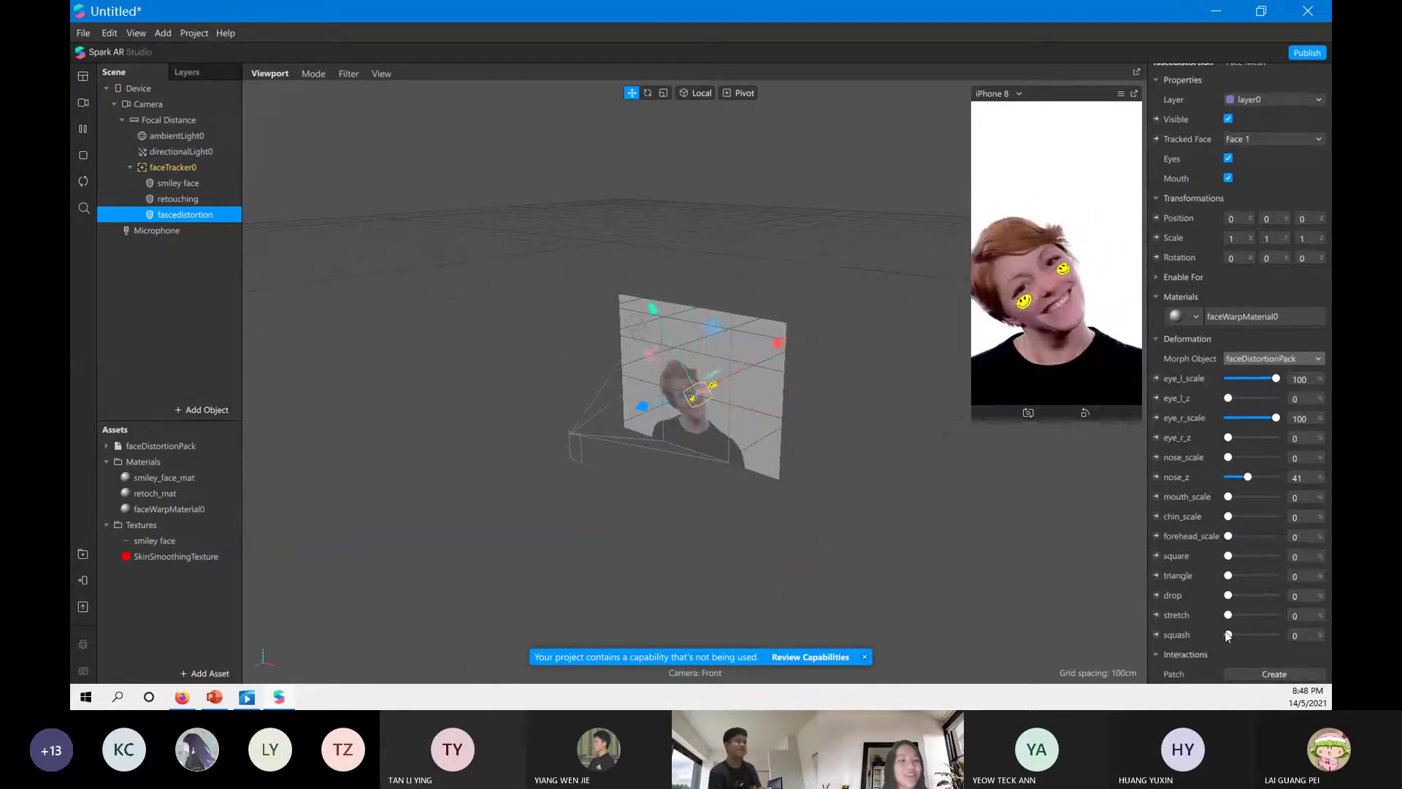
pyautogui.moveTo(1228, 635); pyautogui.dragTo(1251, 595)
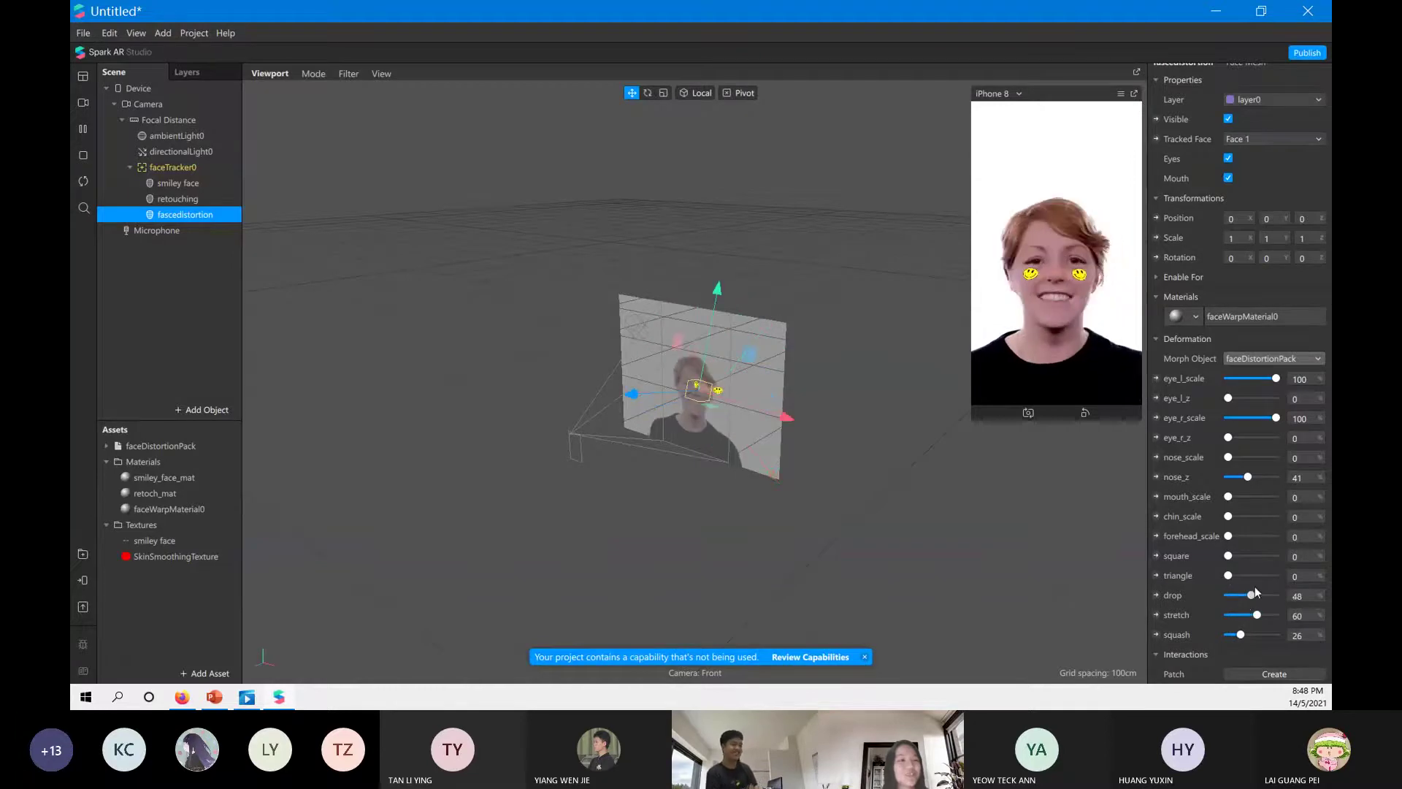
pyautogui.click(1255, 590)
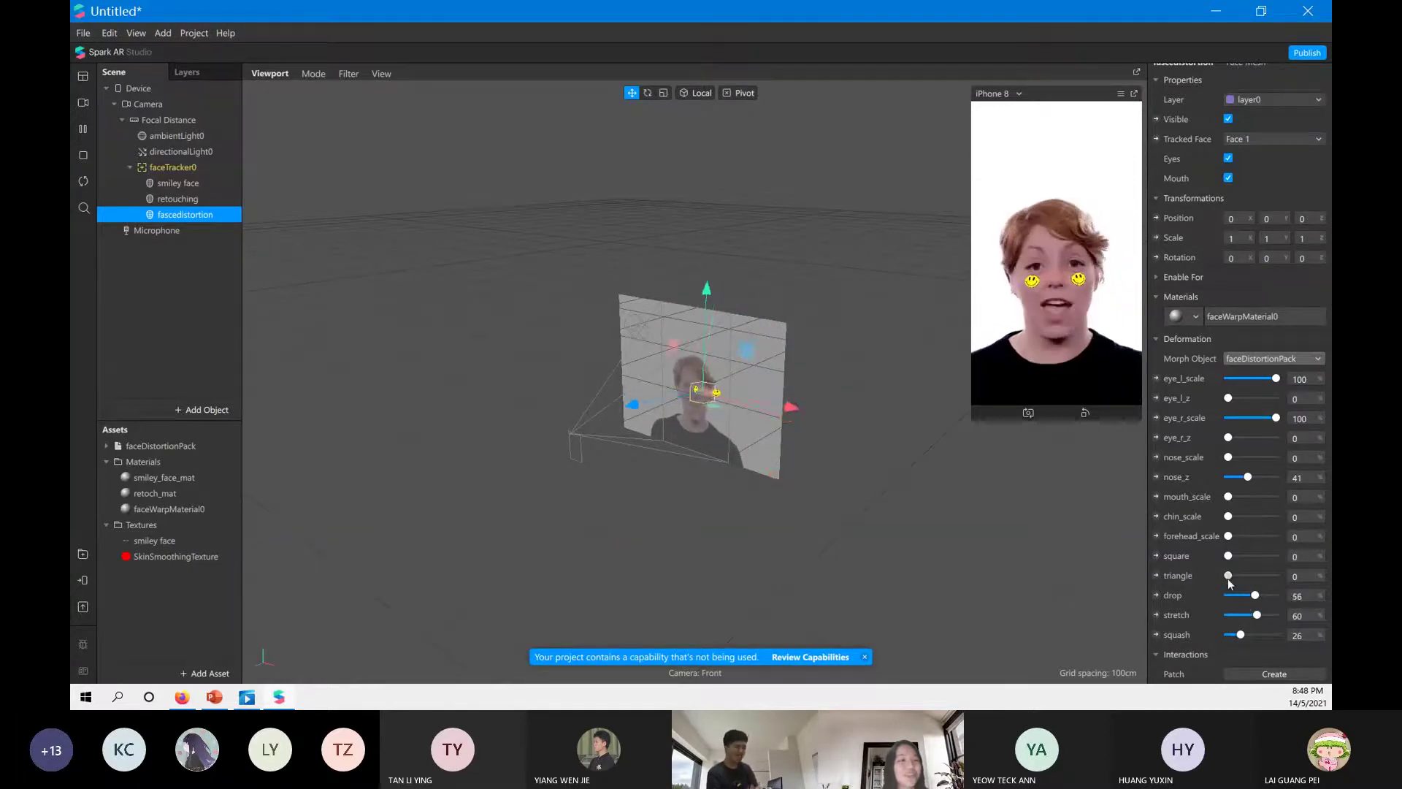
pyautogui.moveTo(1228, 575); pyautogui.dragTo(1246, 575)
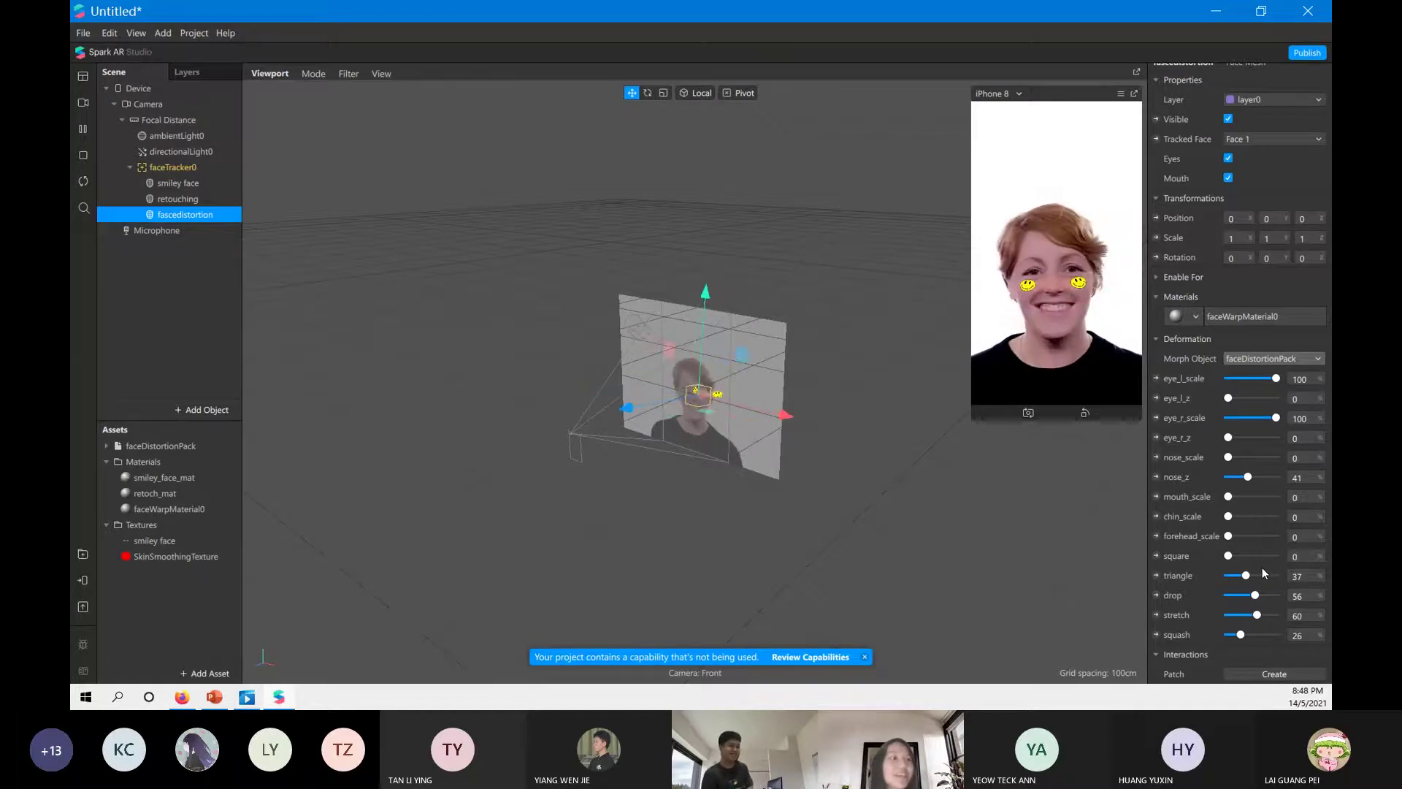
pyautogui.moveTo(1246, 575); pyautogui.dragTo(1197, 634)
pyautogui.click(1240, 635)
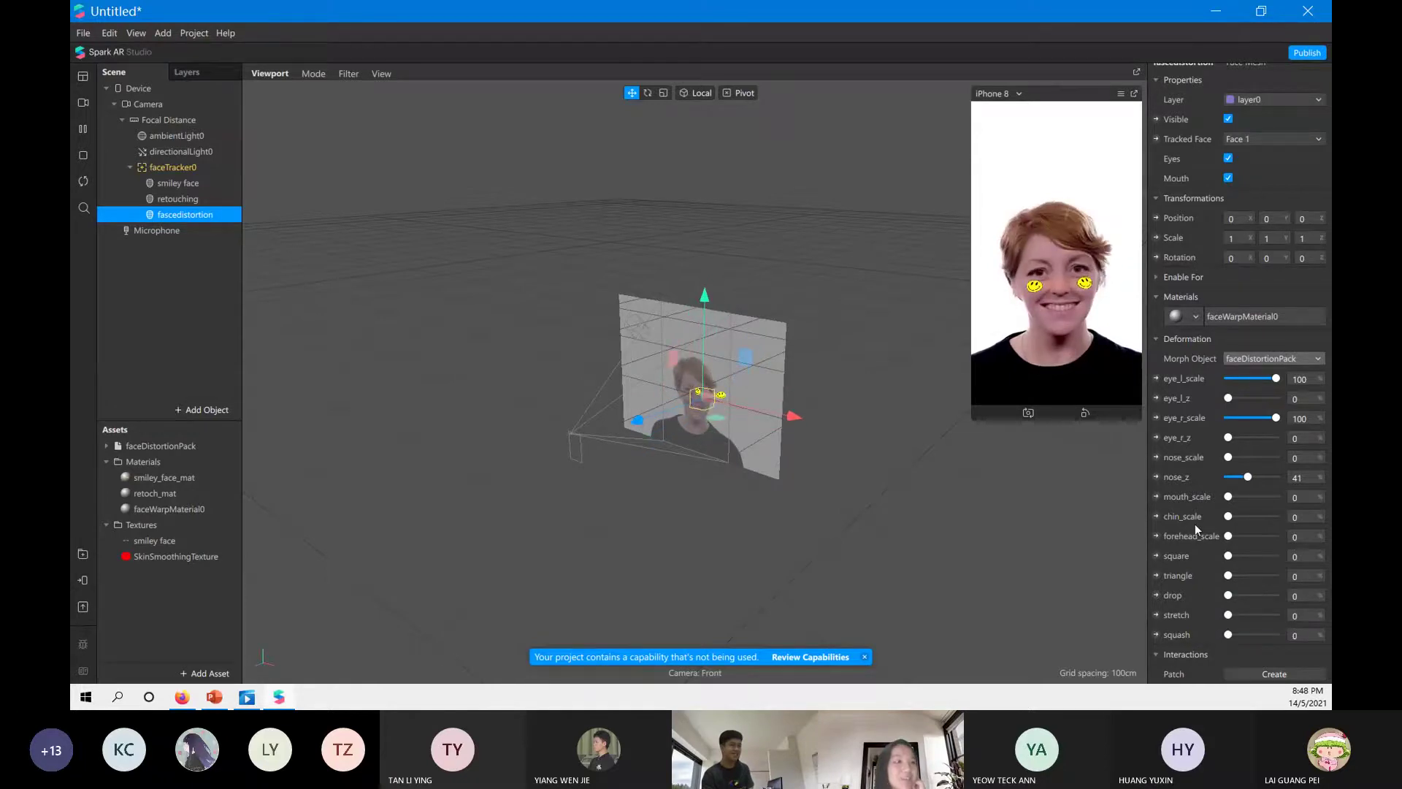
# Reduce the eye enlargement by setting eye_l_scale to 55% and eye_r_scale to 51%.
pyautogui.click(1254, 378)
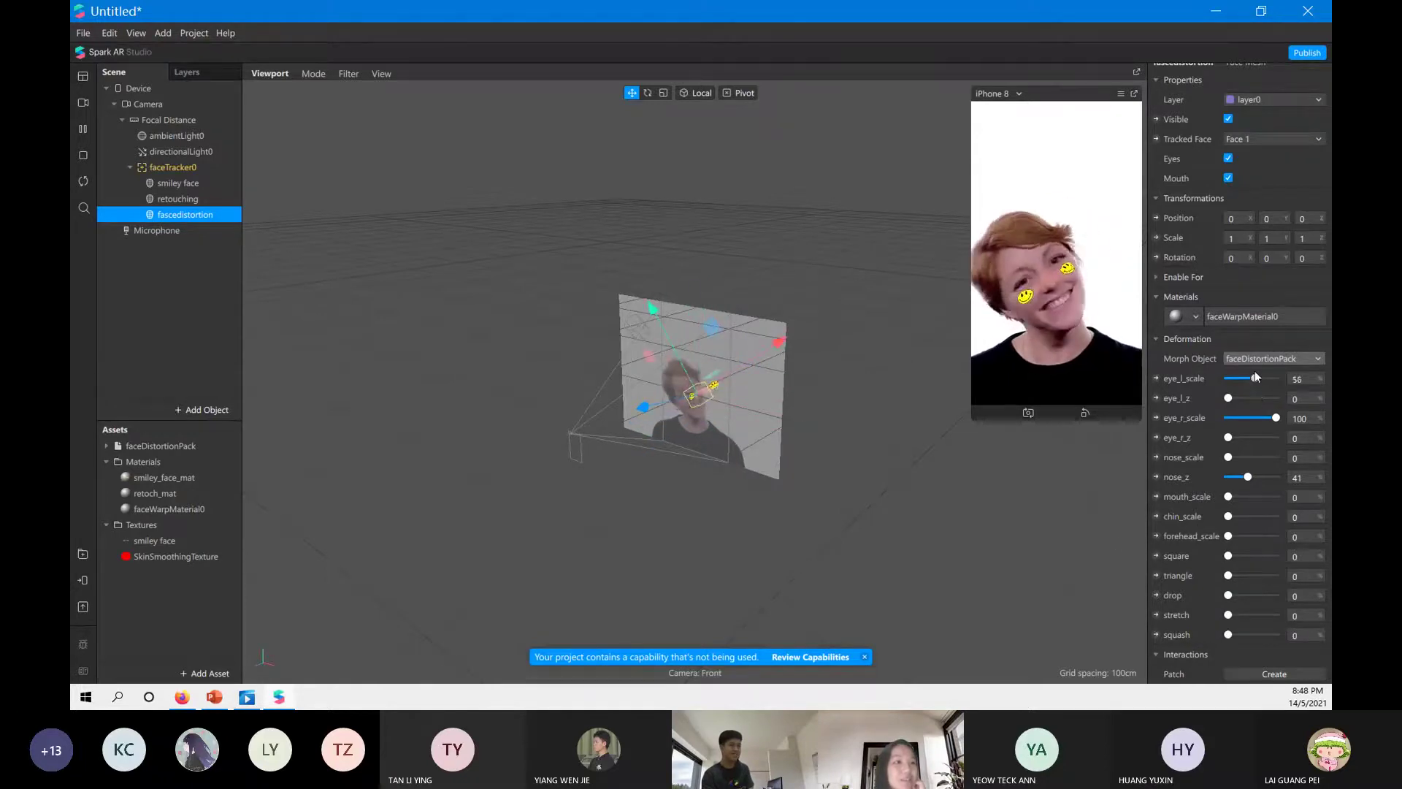
pyautogui.click(1254, 418)
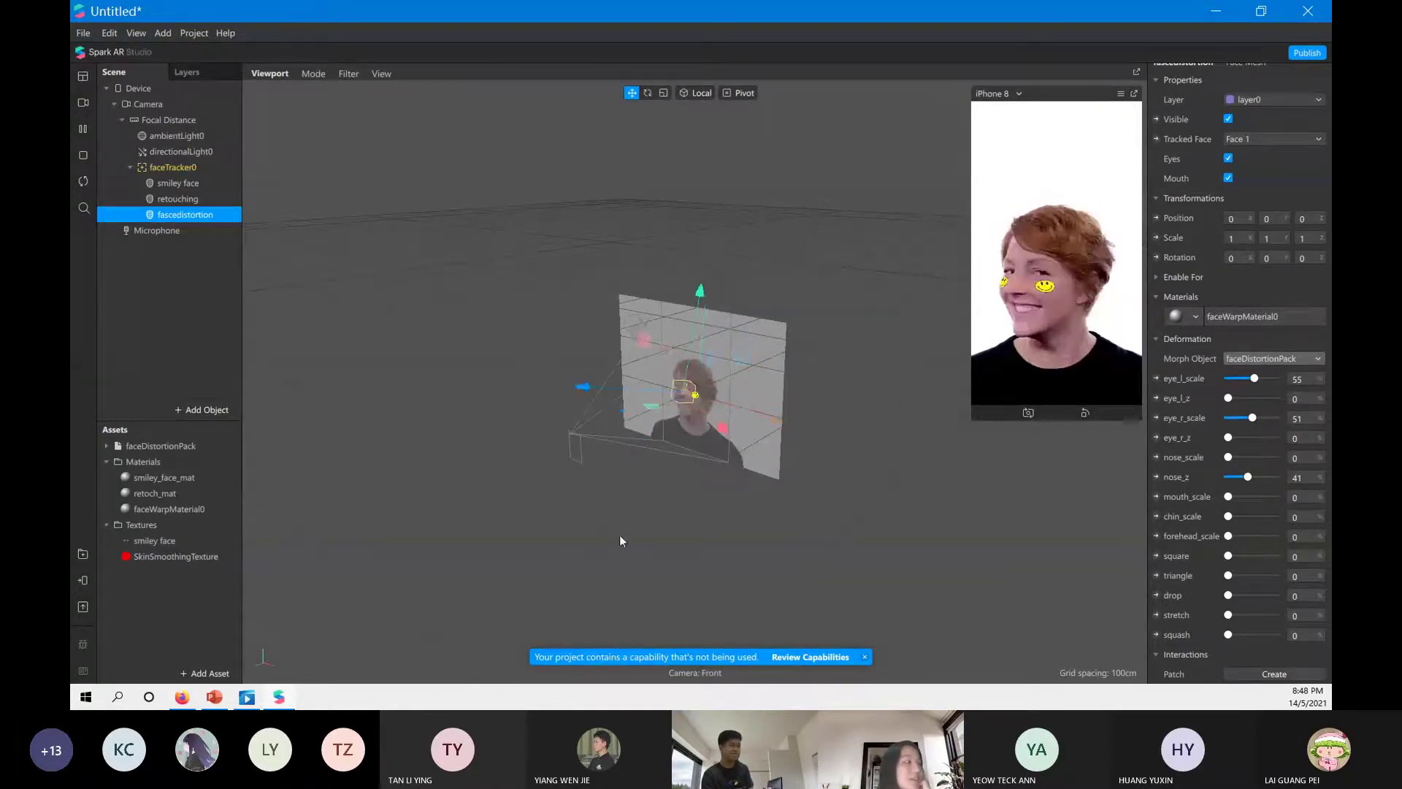
# Send the effect to the Instagram account for an in-app preview.
pyautogui.click(82, 581)
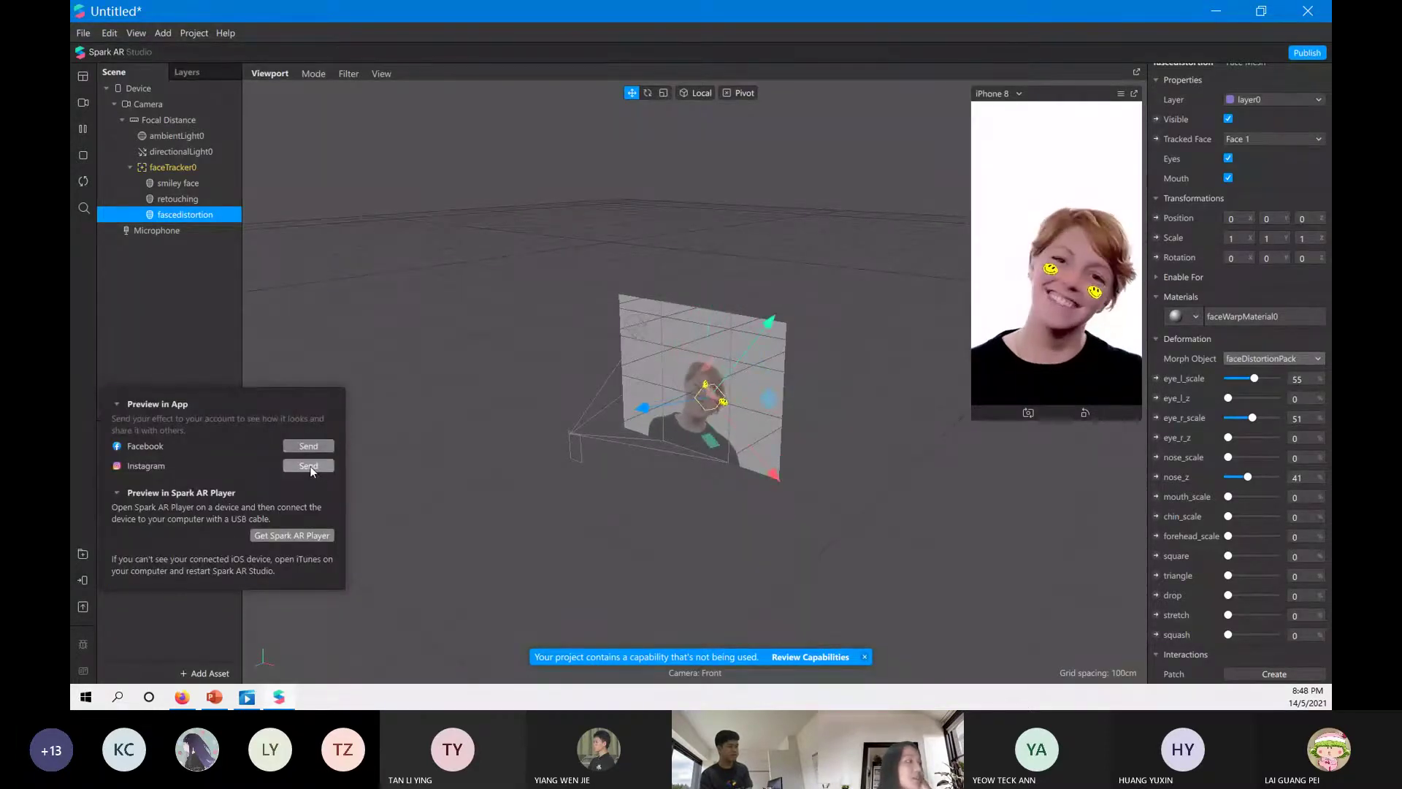
pyautogui.click(309, 467)
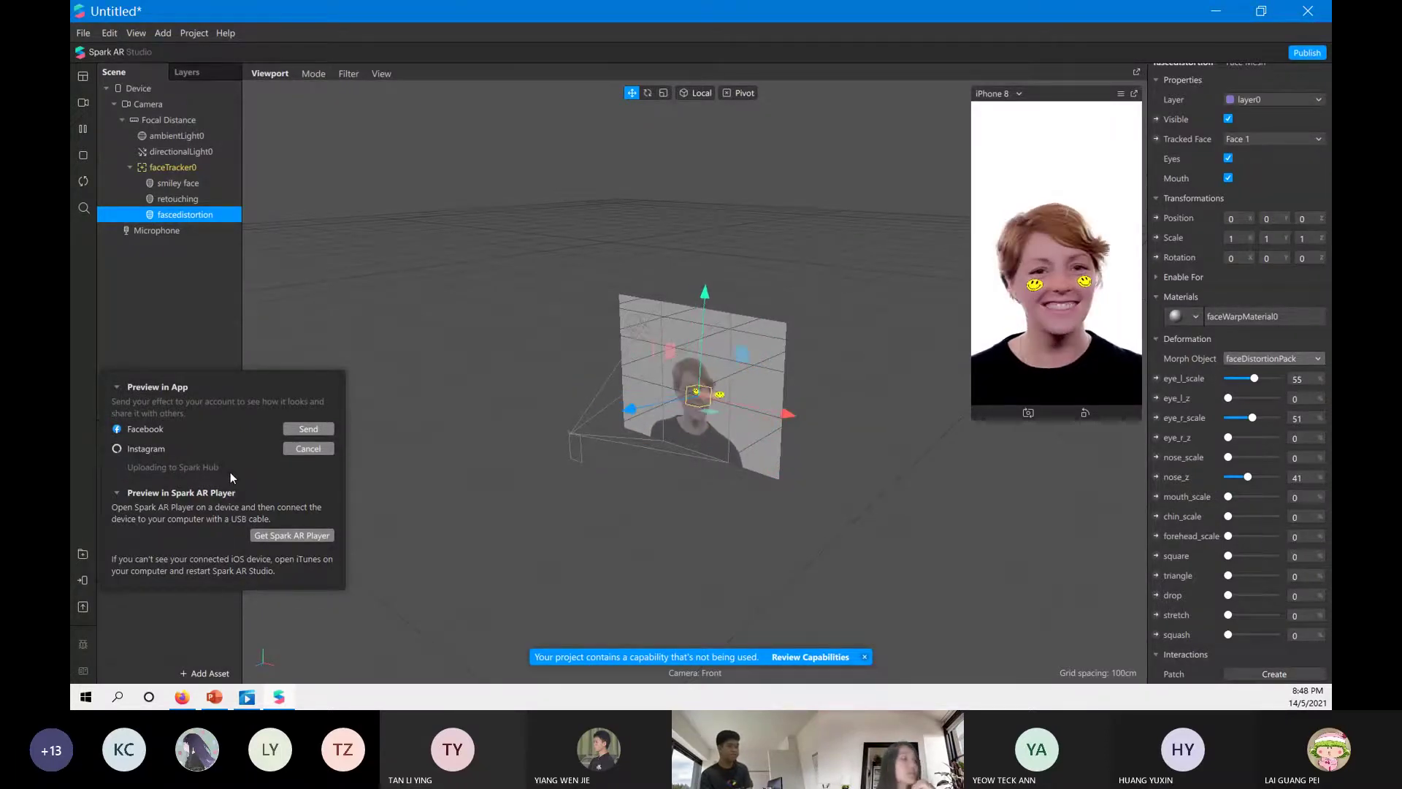
pyautogui.click(222, 326)
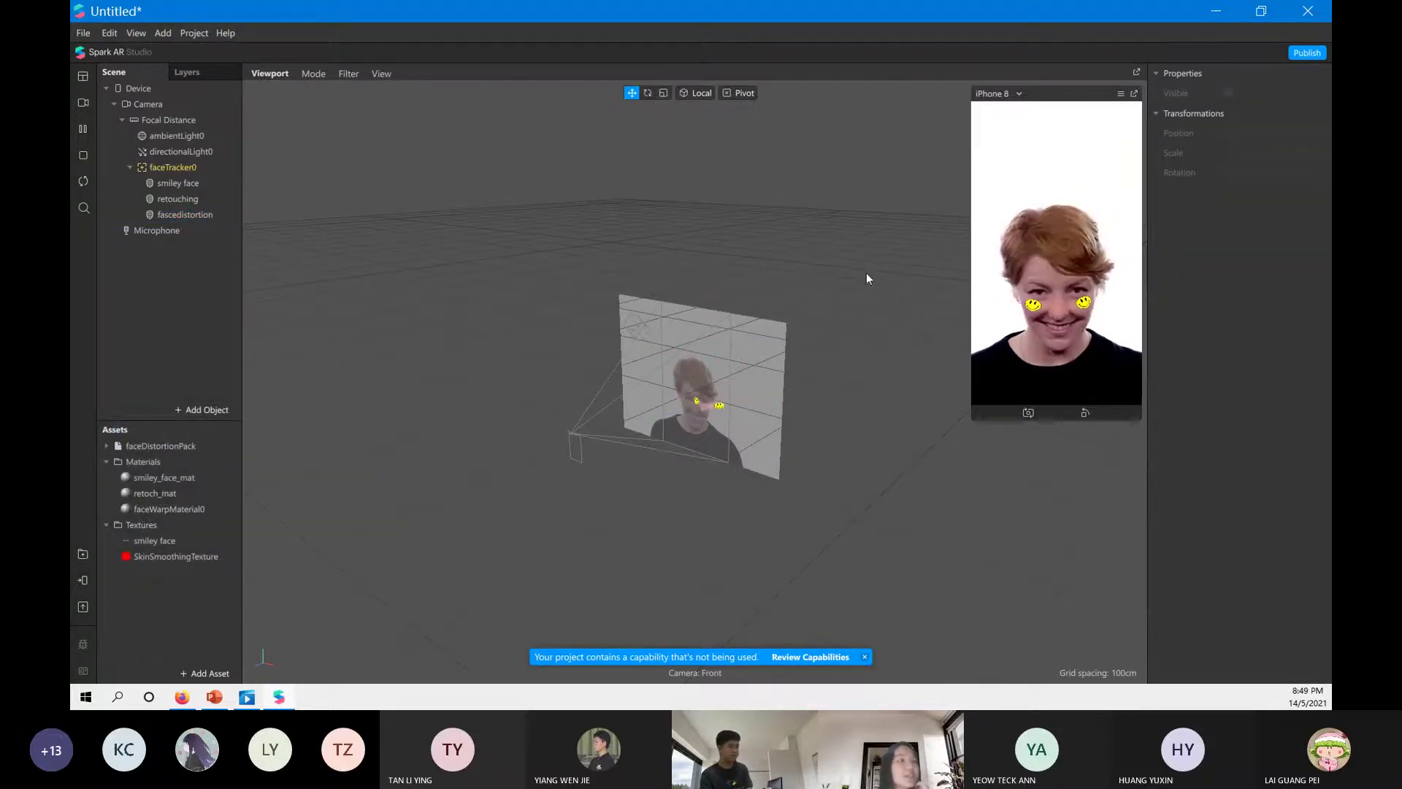
# Upload the project to Spark AR Hub with the option to publish a new effect.
pyautogui.click(87, 32)
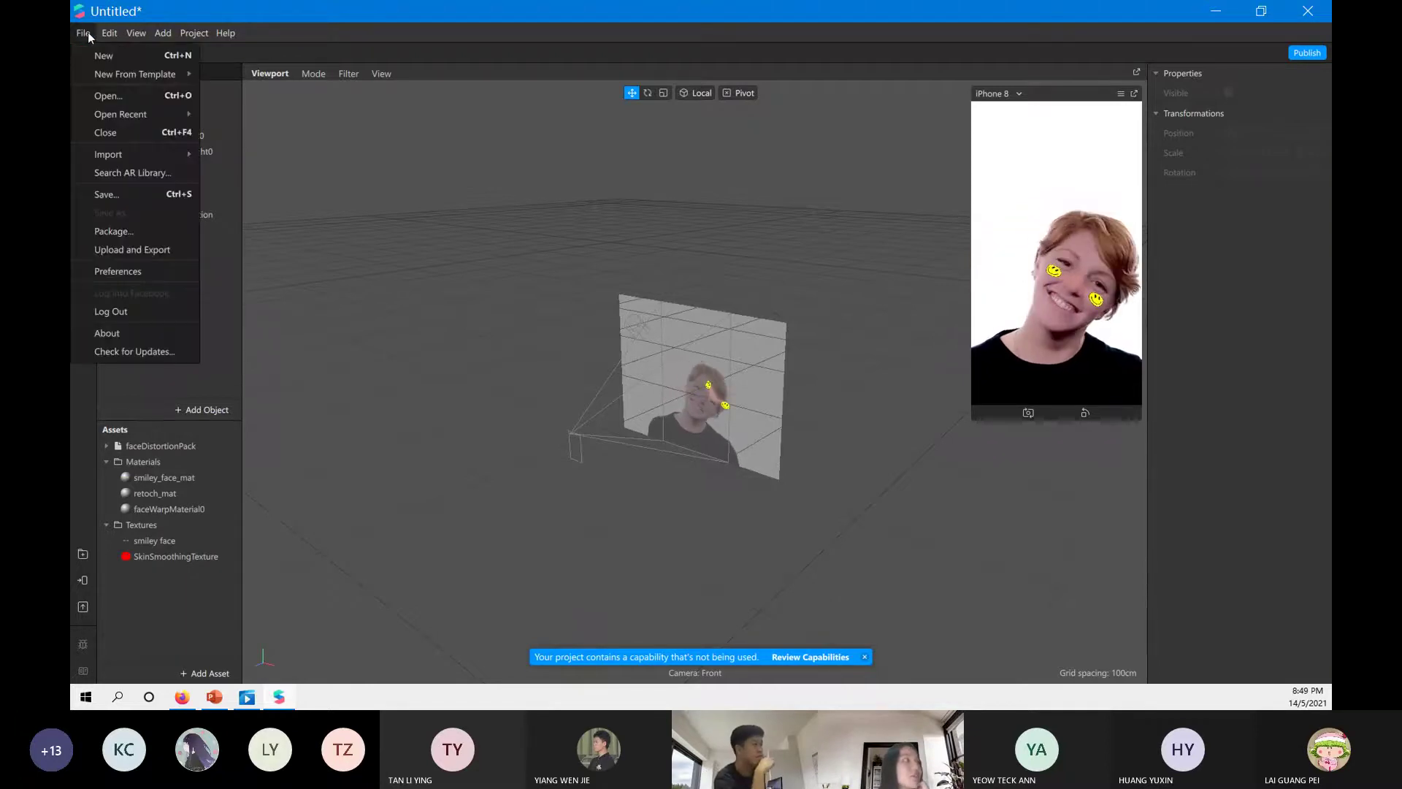
pyautogui.click(118, 251)
pyautogui.scroll(-2, 621, 476)
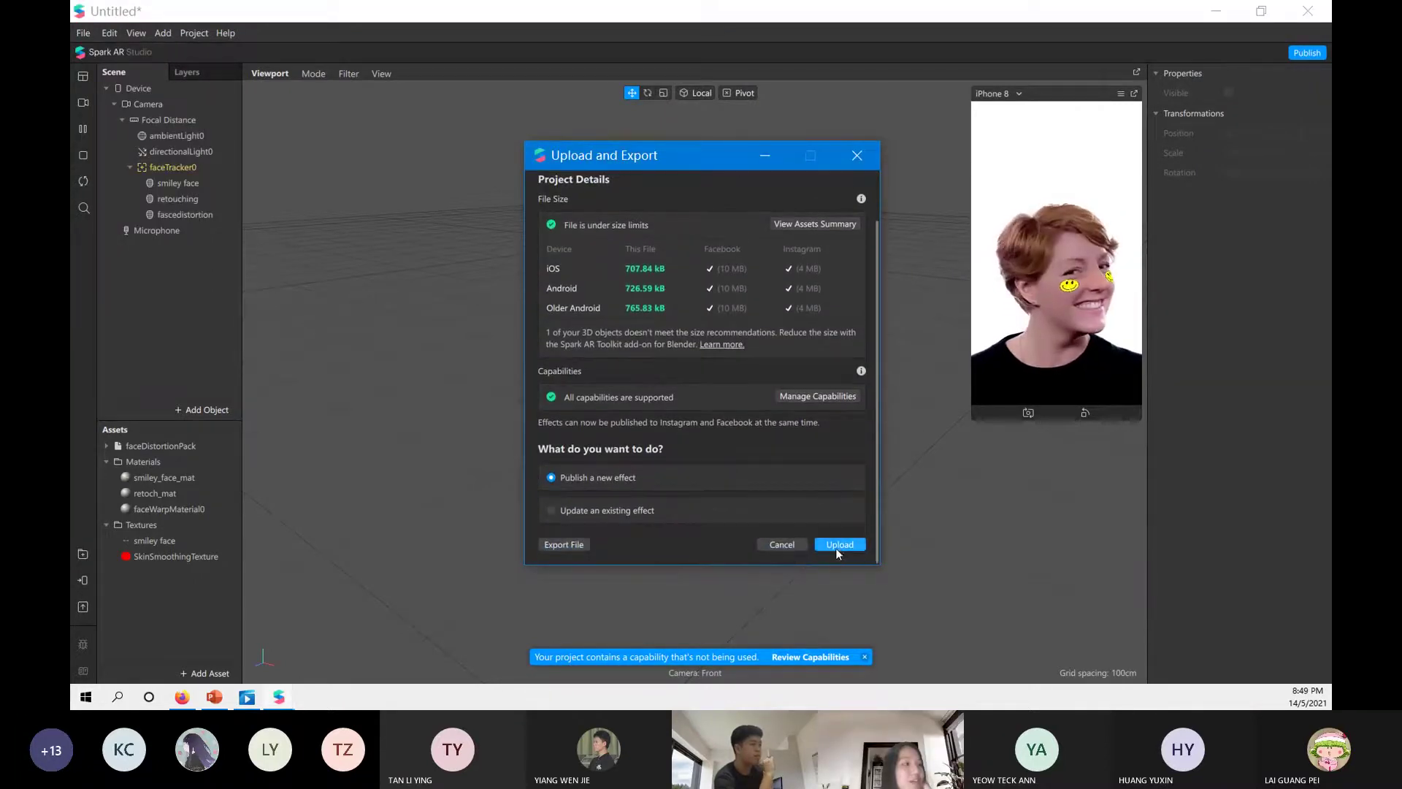
pyautogui.click(837, 545)
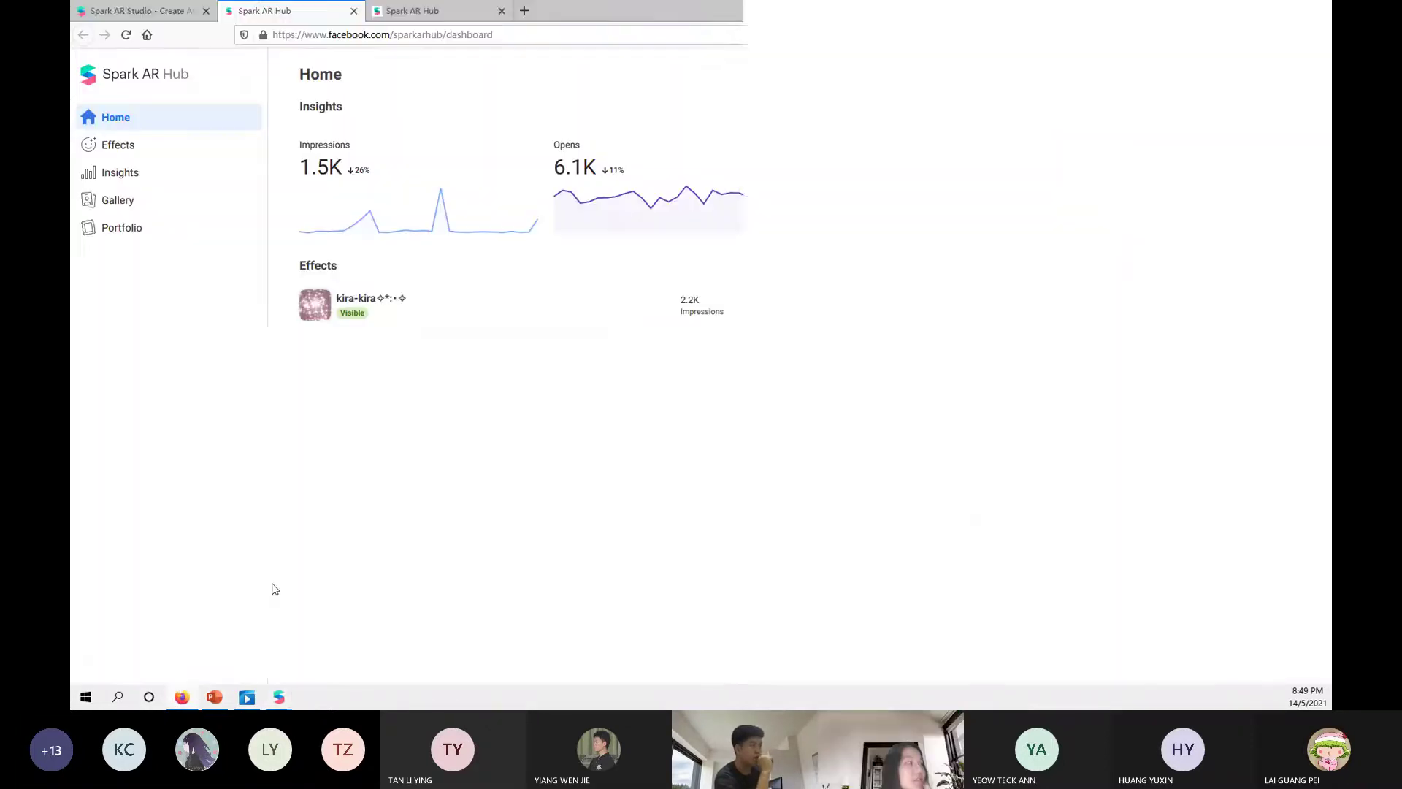
# Examine the Publish an Effect form in Spark AR Hub, from name and platforms to demo video, reviewer instructions and the preview's platform choices.
pyautogui.click(413, 10)
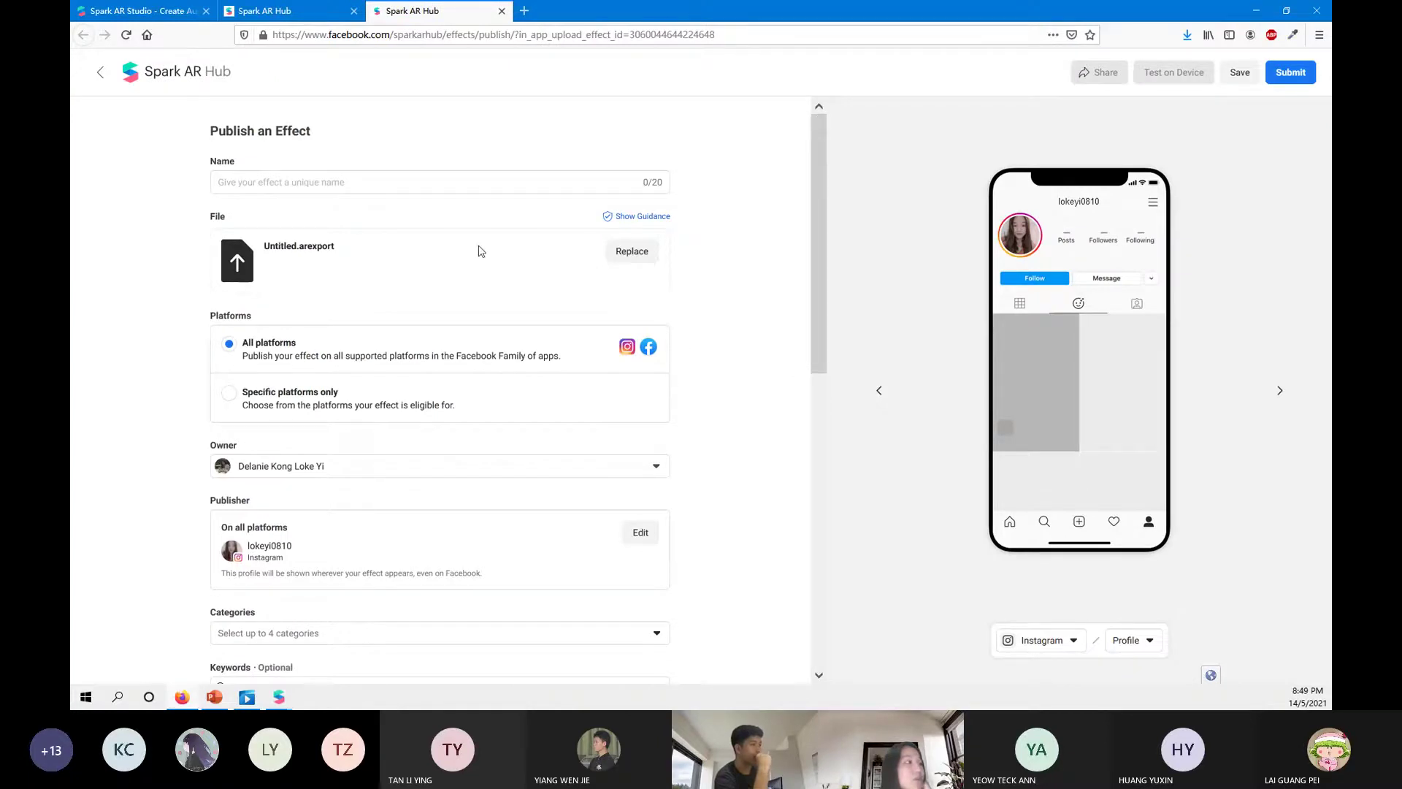
pyautogui.scroll(-9, 712, 356)
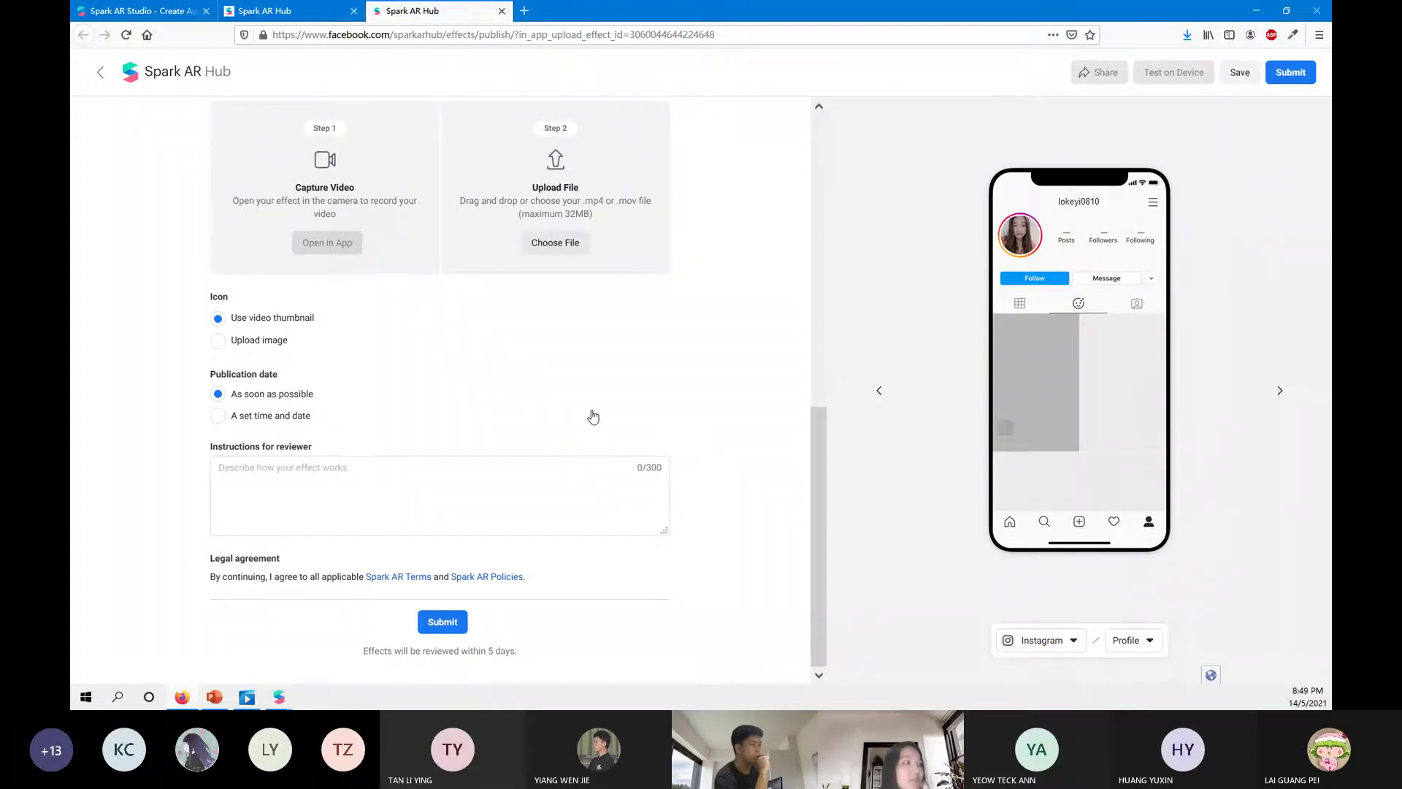
pyautogui.click(460, 13)
pyautogui.scroll(2, 690, 500)
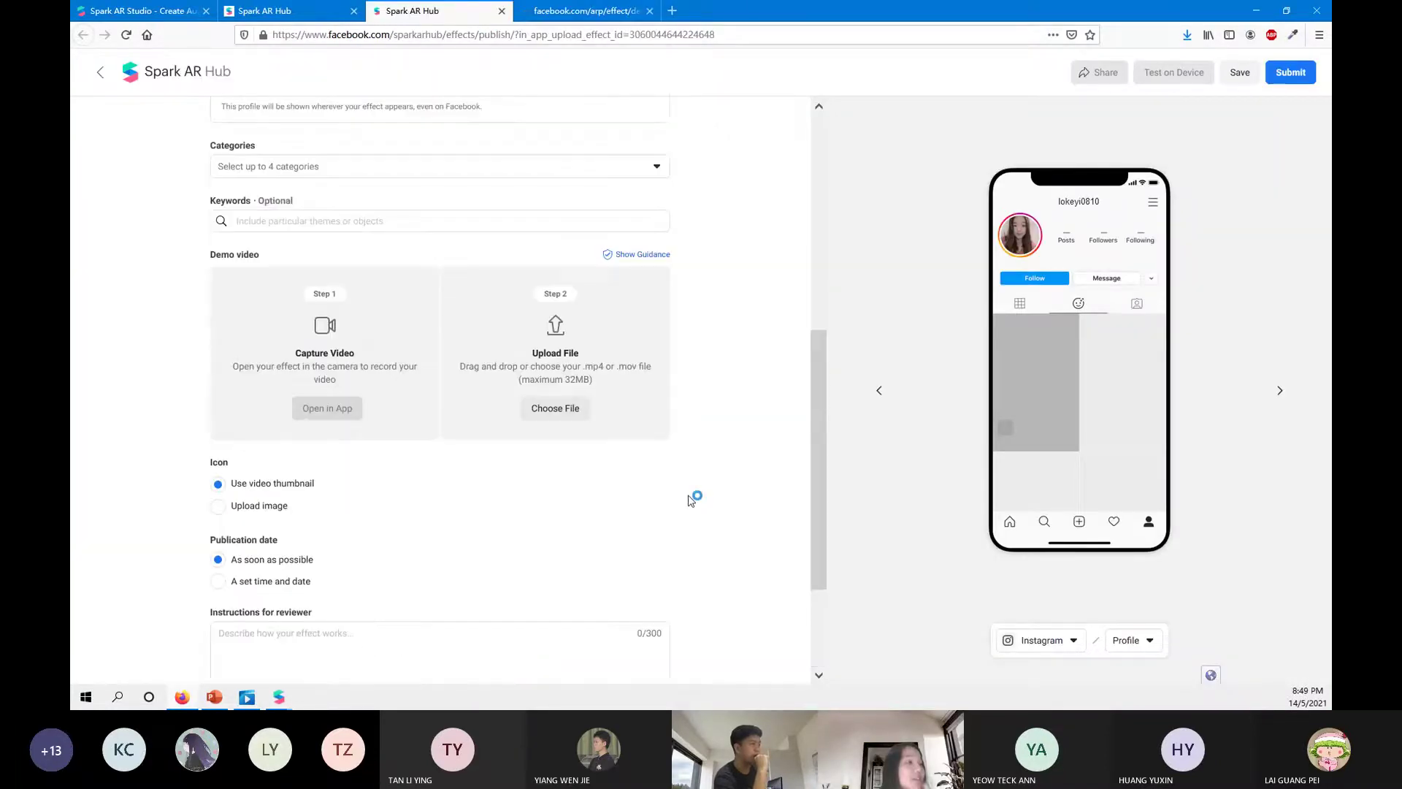
pyautogui.scroll(3, 692, 493)
pyautogui.scroll(-5, 687, 501)
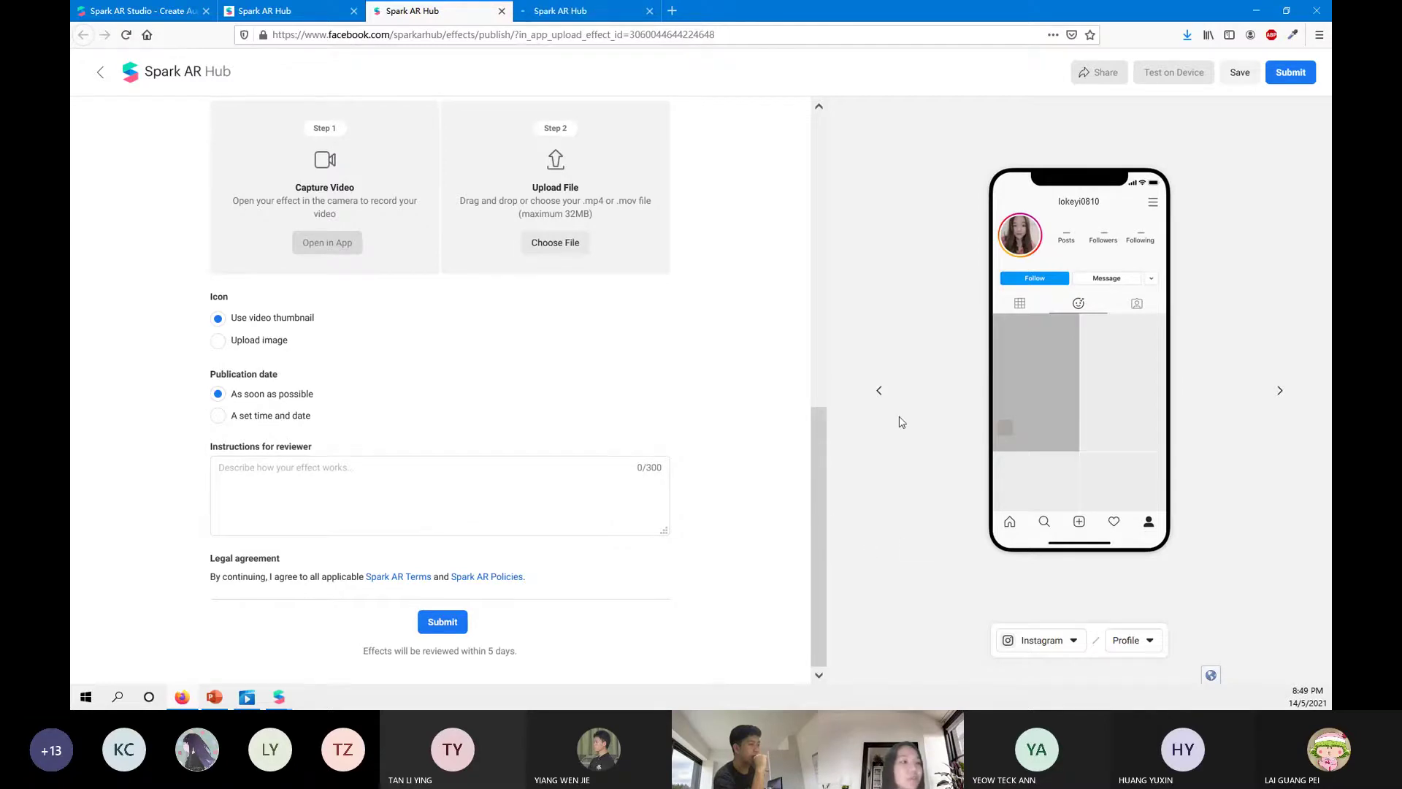
pyautogui.click(1042, 640)
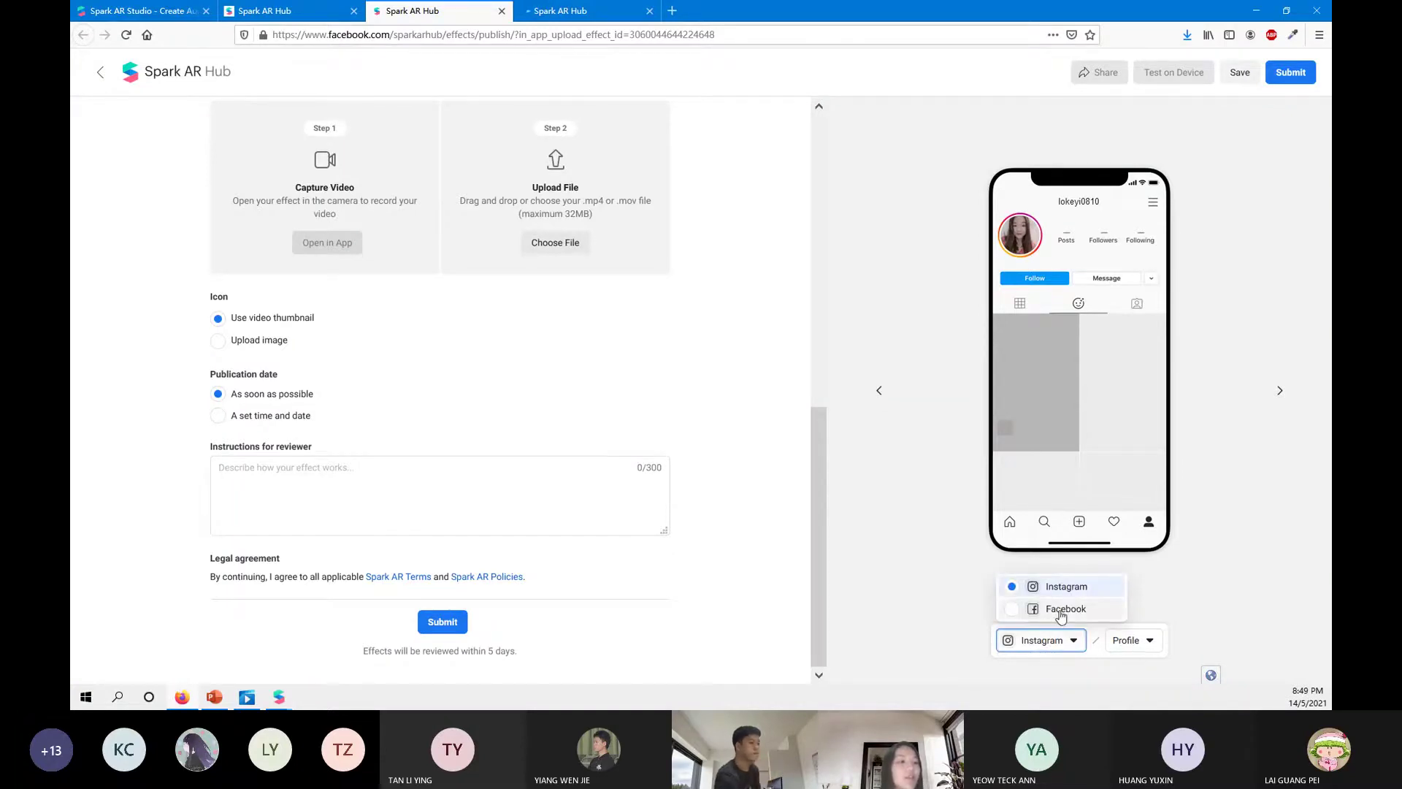
pyautogui.click(760, 507)
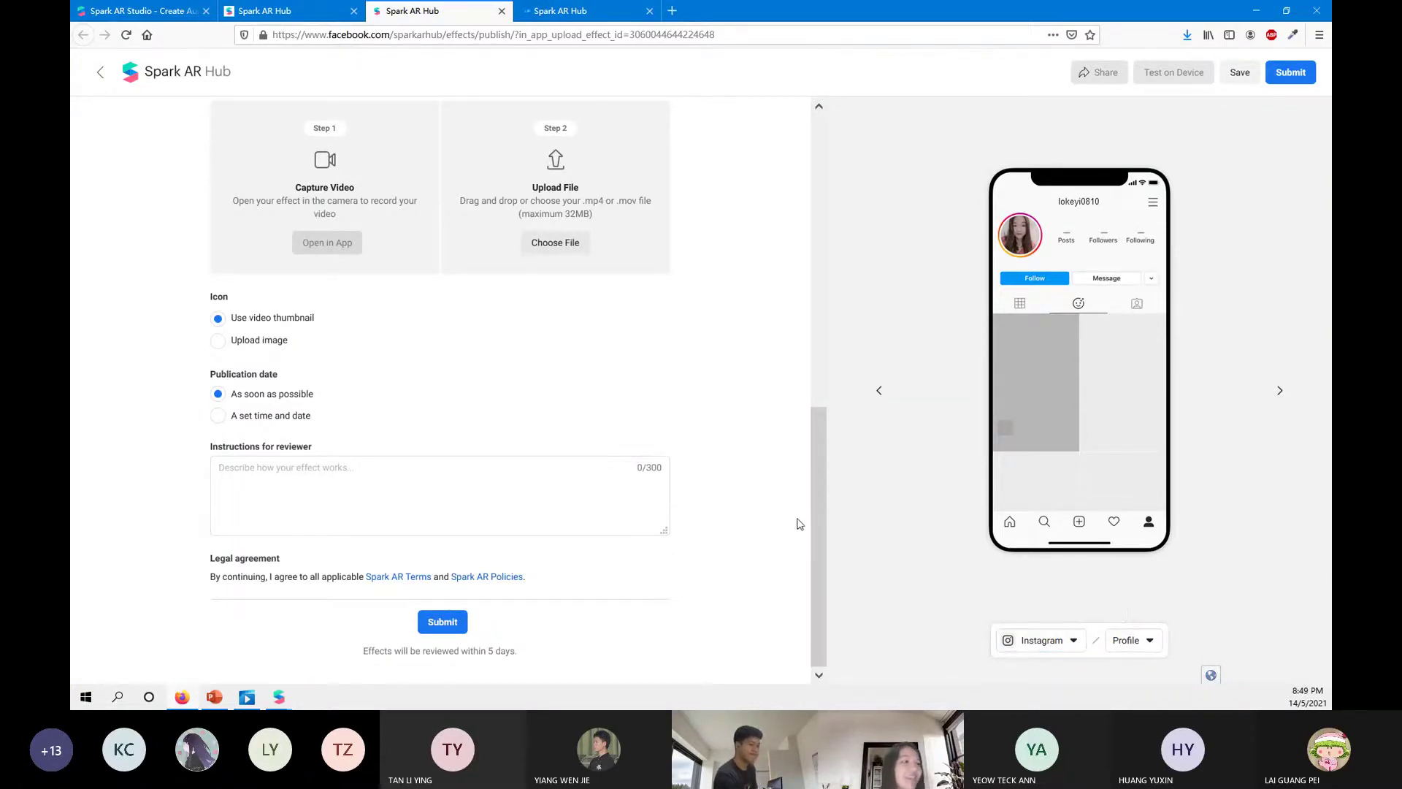
pyautogui.moveTo(816, 514); pyautogui.dragTo(820, 363)
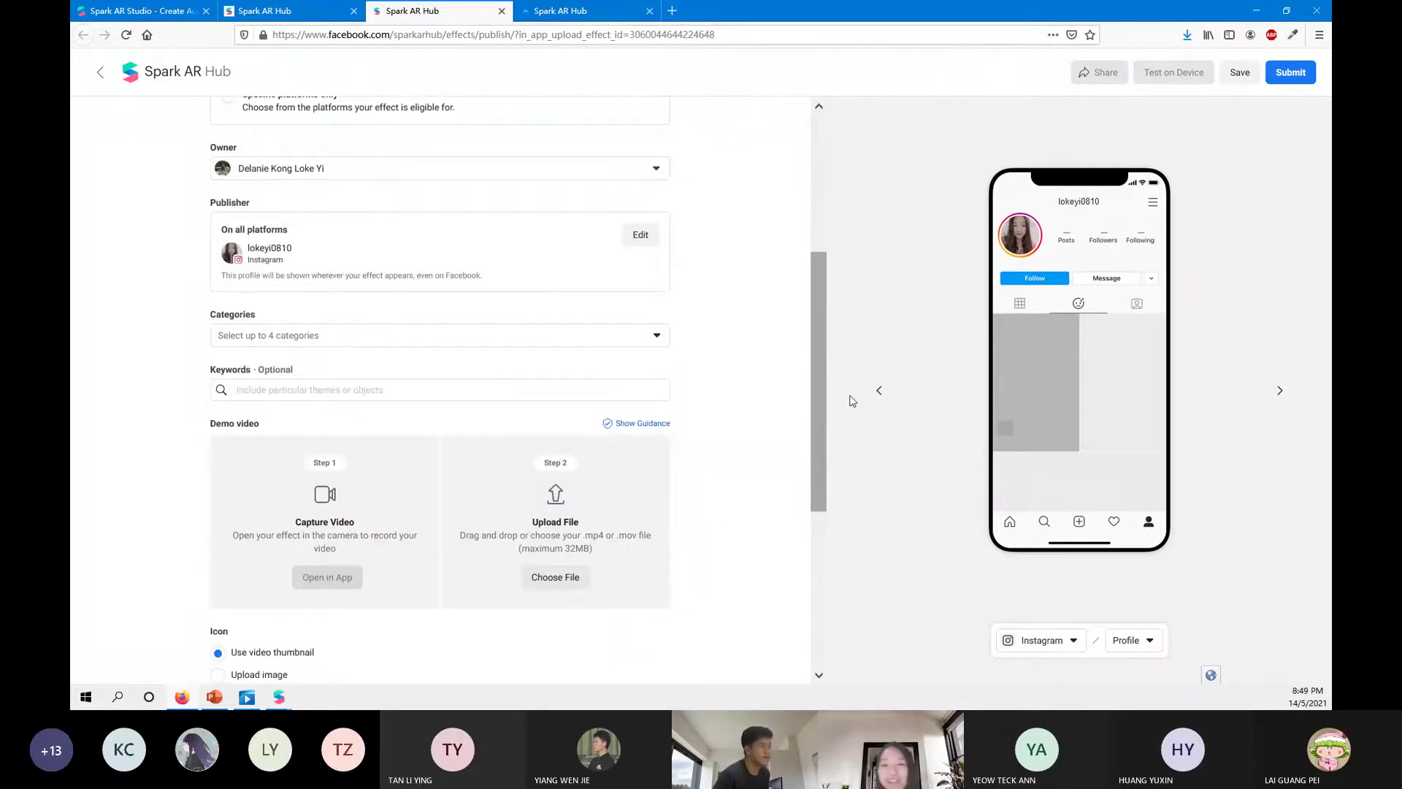
pyautogui.moveTo(815, 361); pyautogui.dragTo(844, 187)
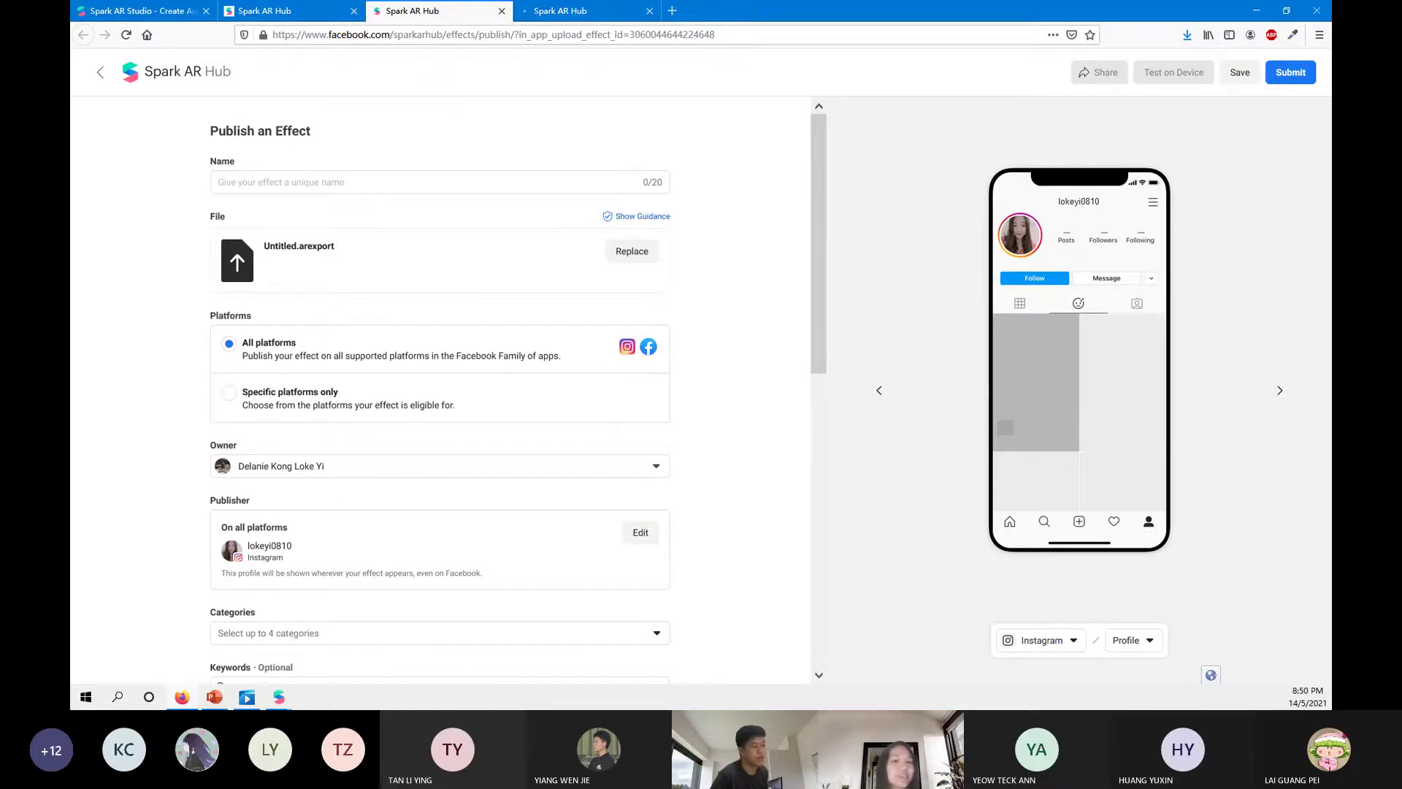
# Open the overview of the published kira-kira effect from the Spark AR Hub dashboard.
pyautogui.click(275, 18)
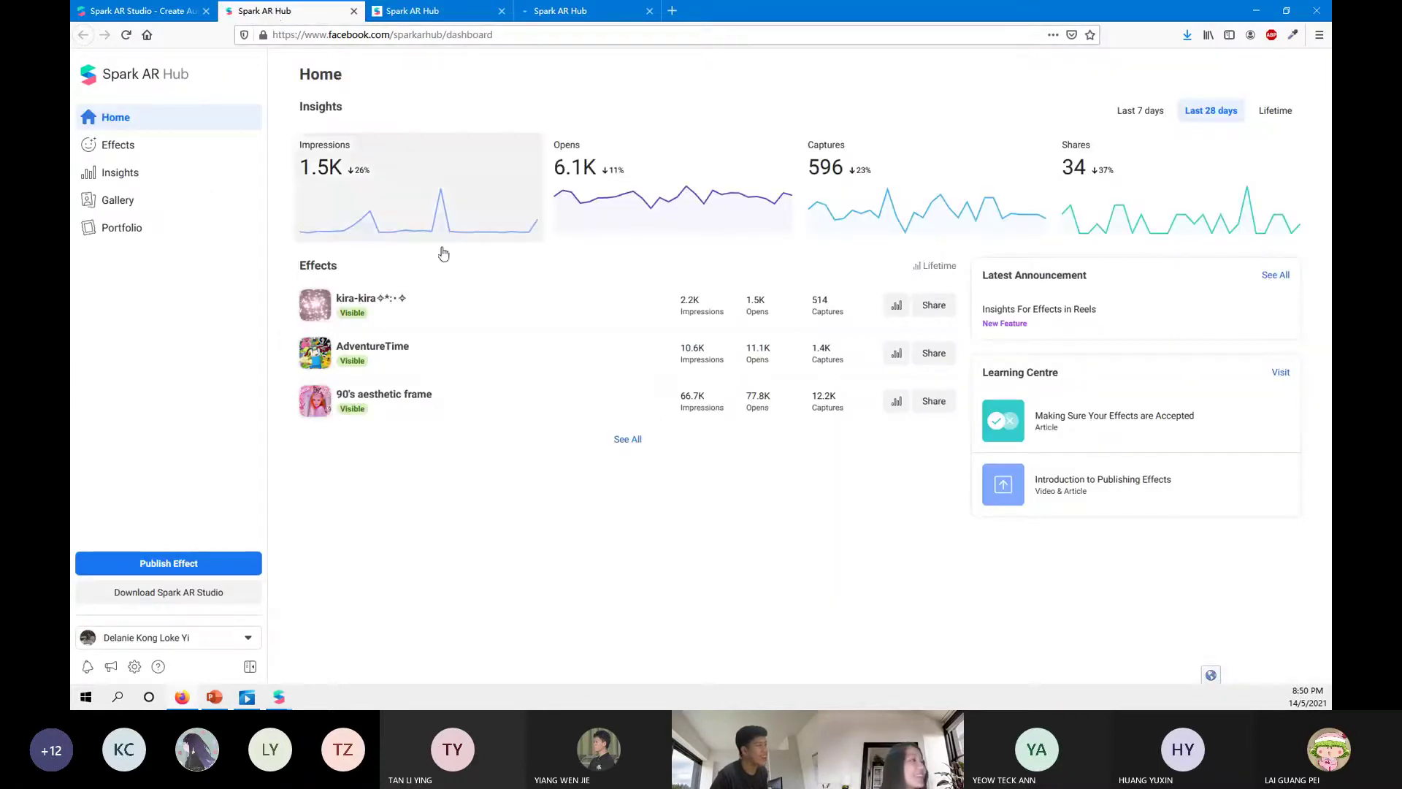
pyautogui.click(410, 316)
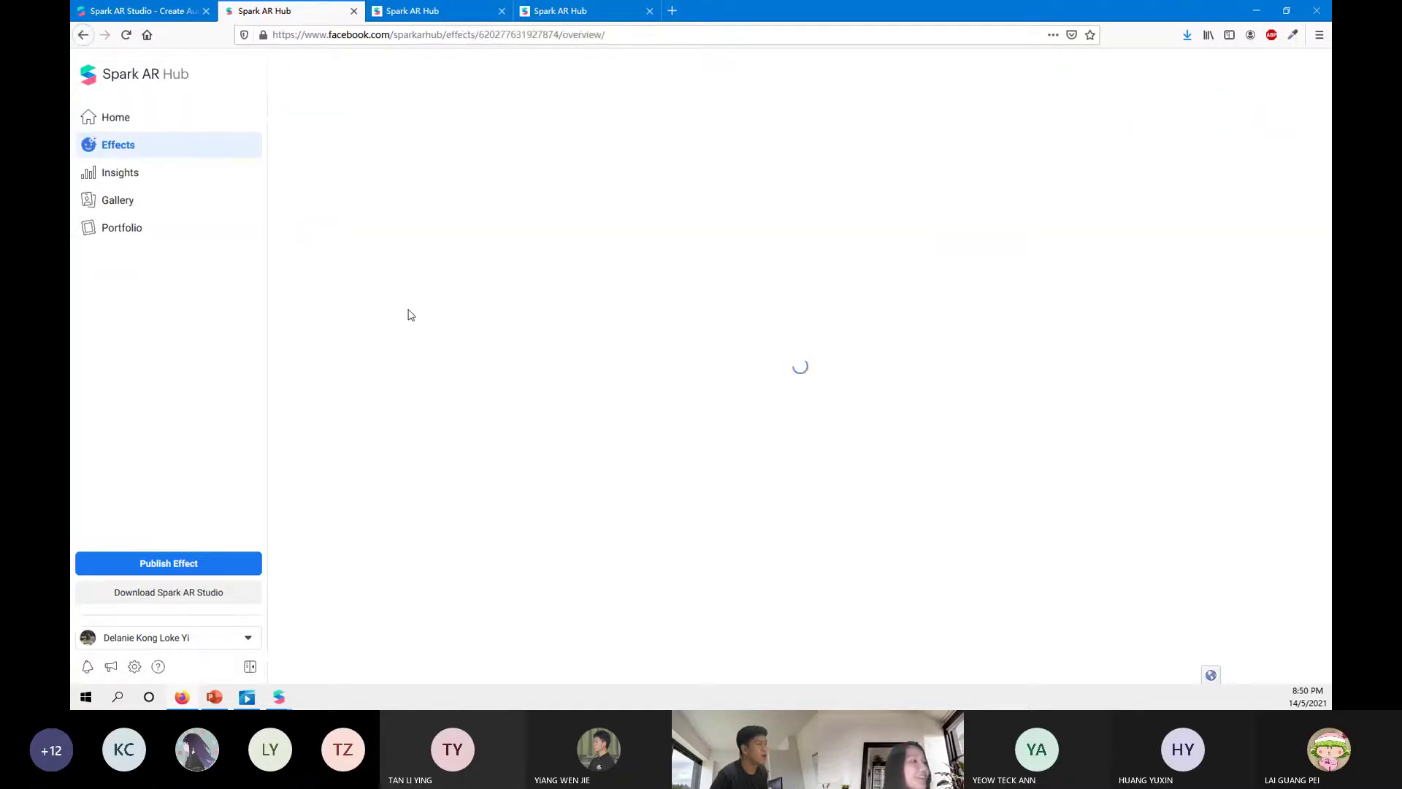